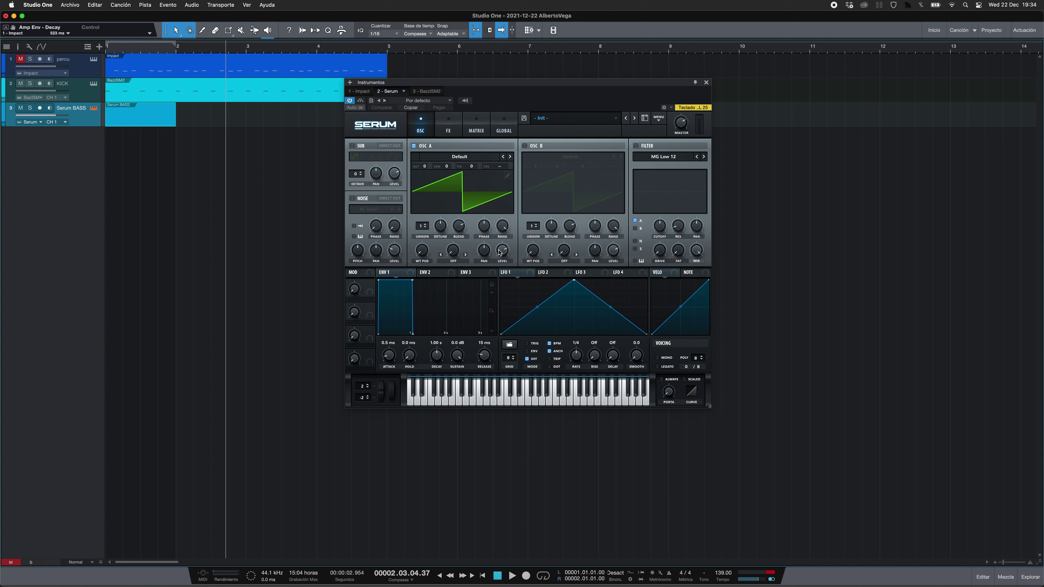
# Modulate oscillator A's level with velocity at an amount of 100, and enable the filter with the MG Low 18 type
pyautogui.moveTo(674, 275); pyautogui.dragTo(502, 250)
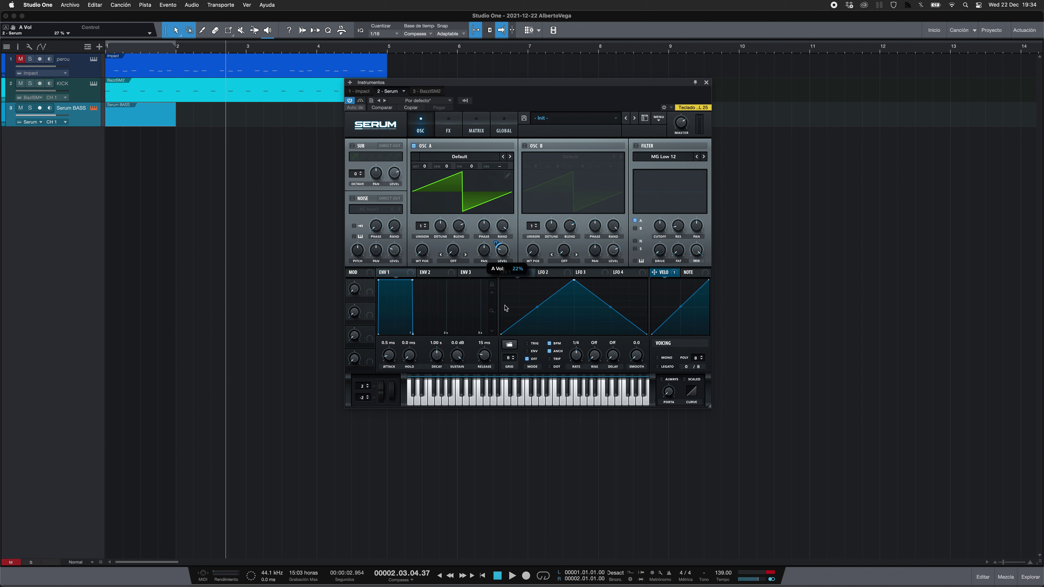
pyautogui.moveTo(500, 232)
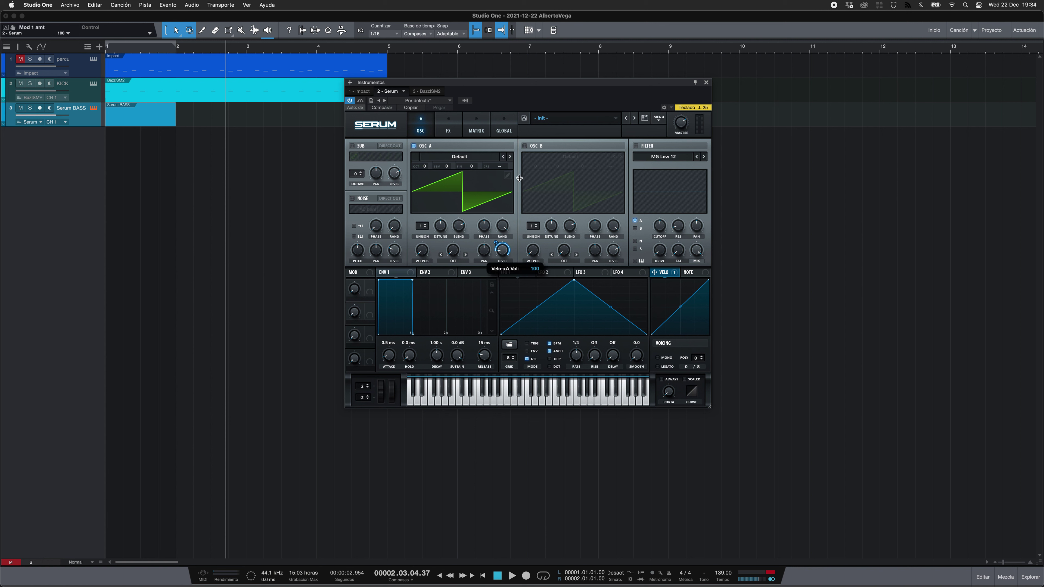
pyautogui.click(638, 145)
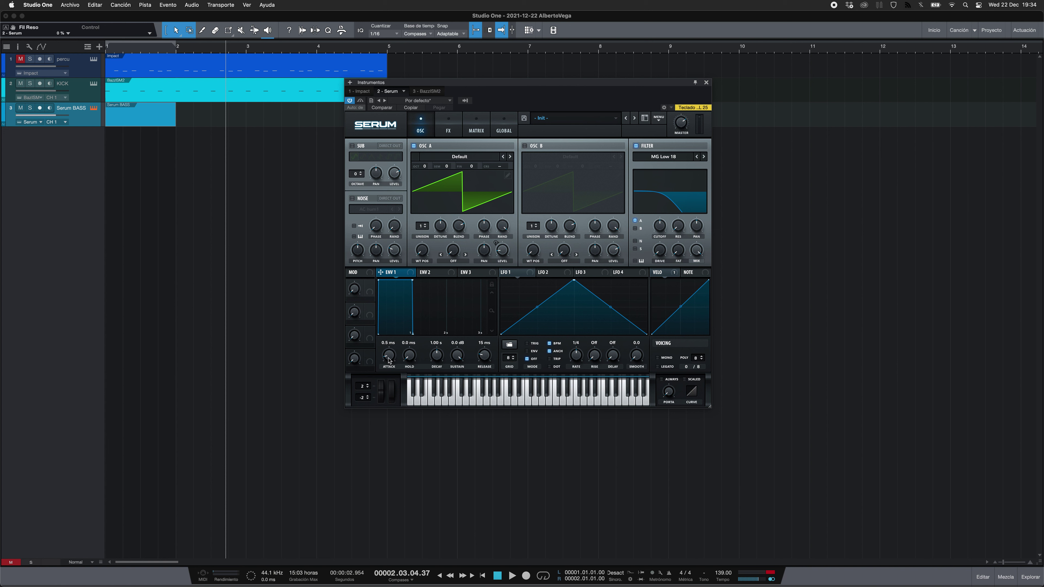
# Set the attack of envelopes 1, 2 and 3 to 0.0 ms
pyautogui.moveTo(390, 360)
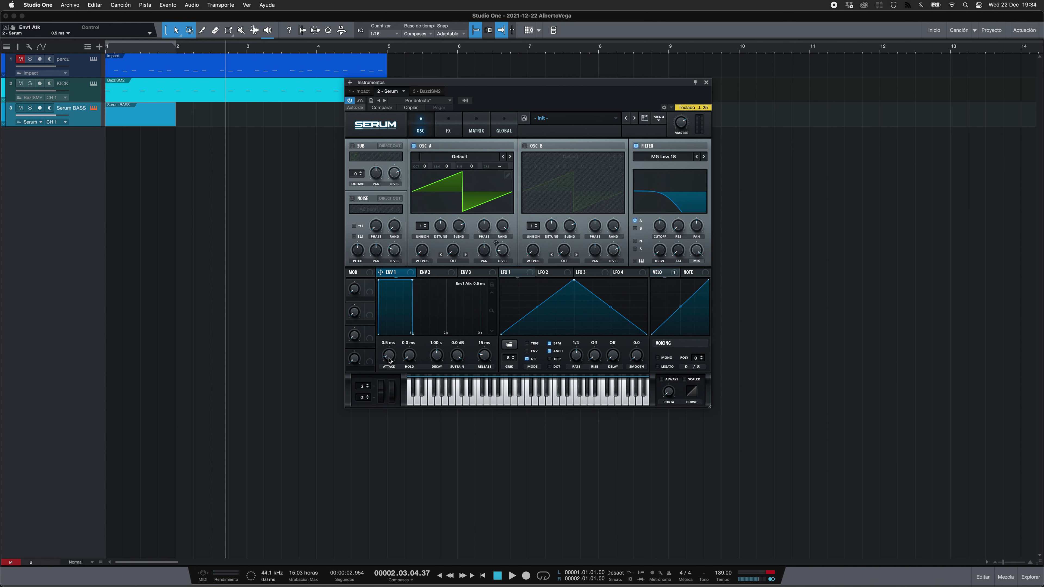
pyautogui.click(430, 273)
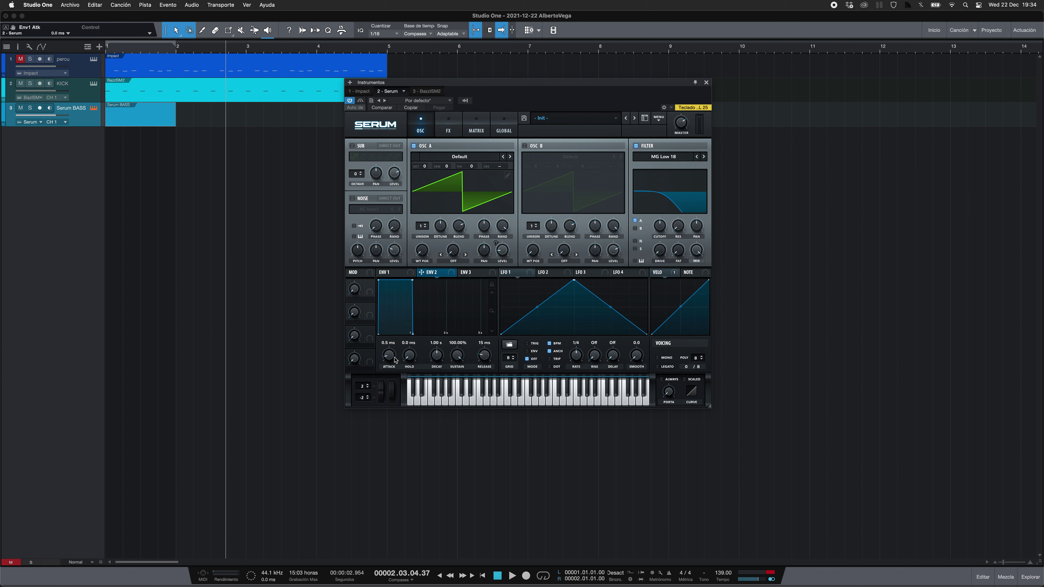
pyautogui.click(478, 274)
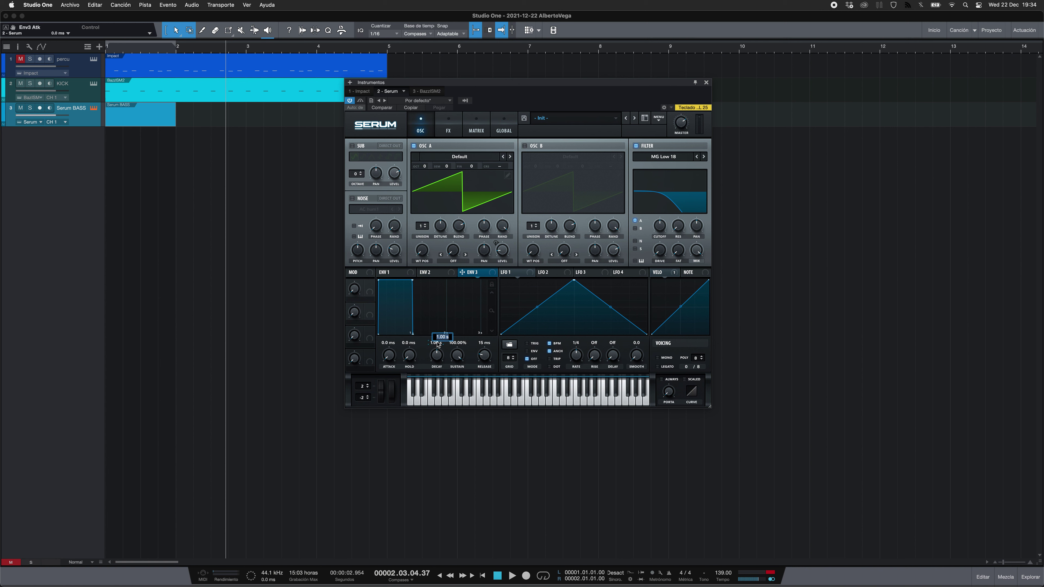
# Set envelope 3's decay to 40 ms and its sustain to 0%
pyautogui.write('40')
pyautogui.press('Return')
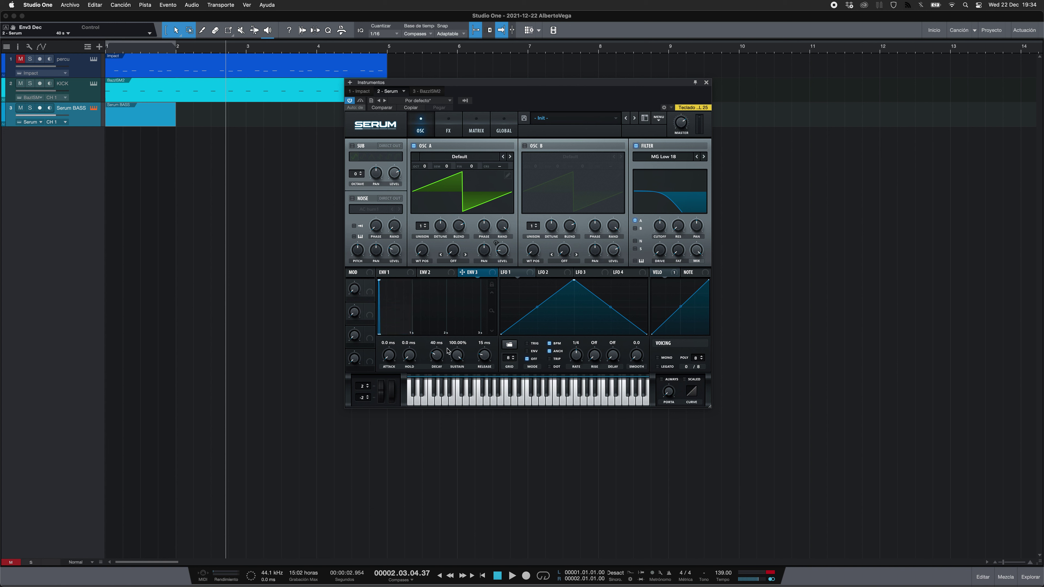
pyautogui.moveTo(458, 356); pyautogui.dragTo(457, 515)
# Set envelope 2's decay to a 1/16 note length
pyautogui.click(435, 275)
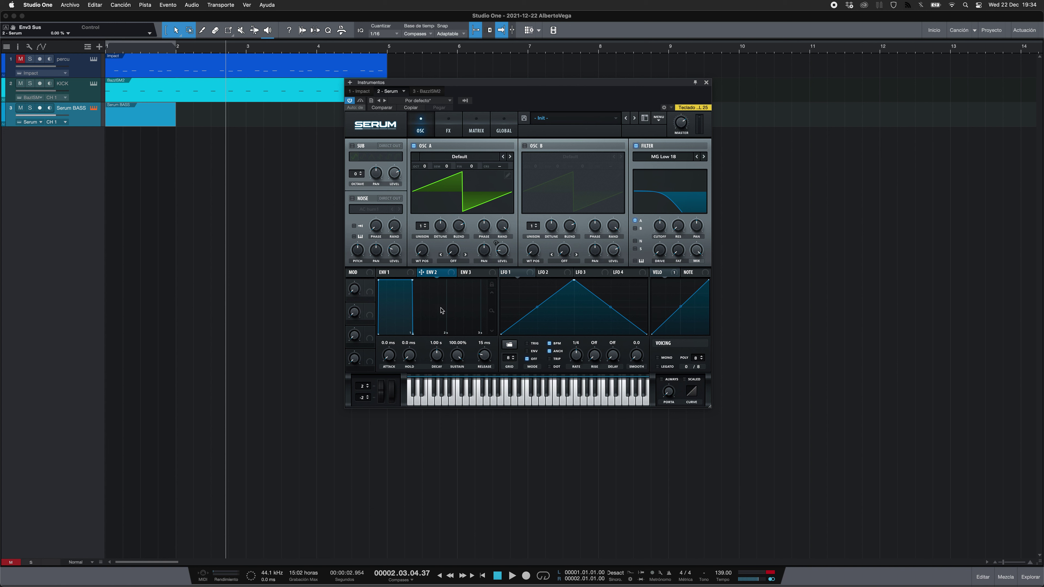
pyautogui.doubleClick(436, 346)
pyautogui.write('1/16')
pyautogui.press('Return')
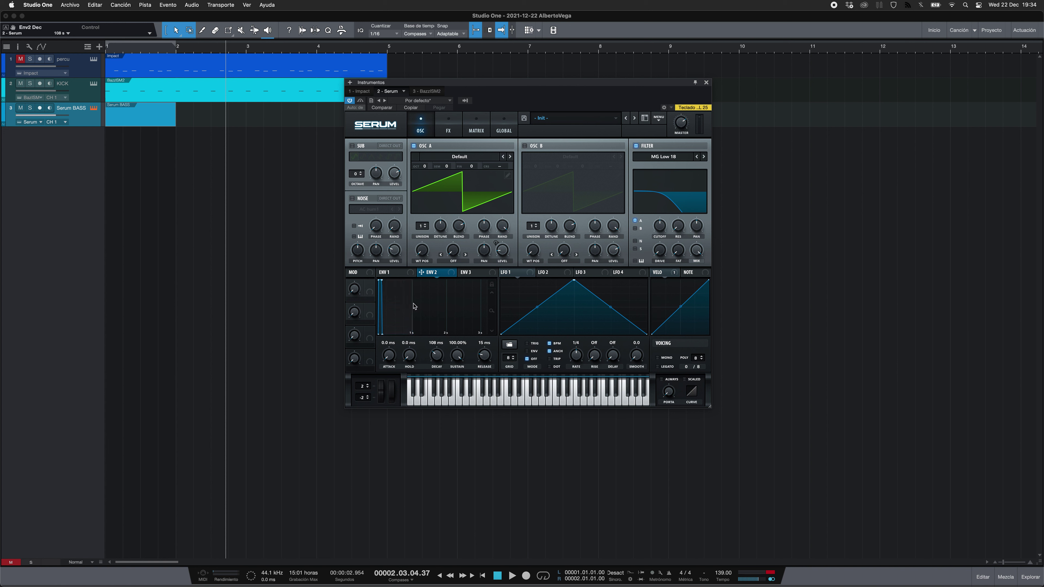
# Set envelope 1's decay to 108 ms and its sustain to about -2.6 dB
pyautogui.click(403, 275)
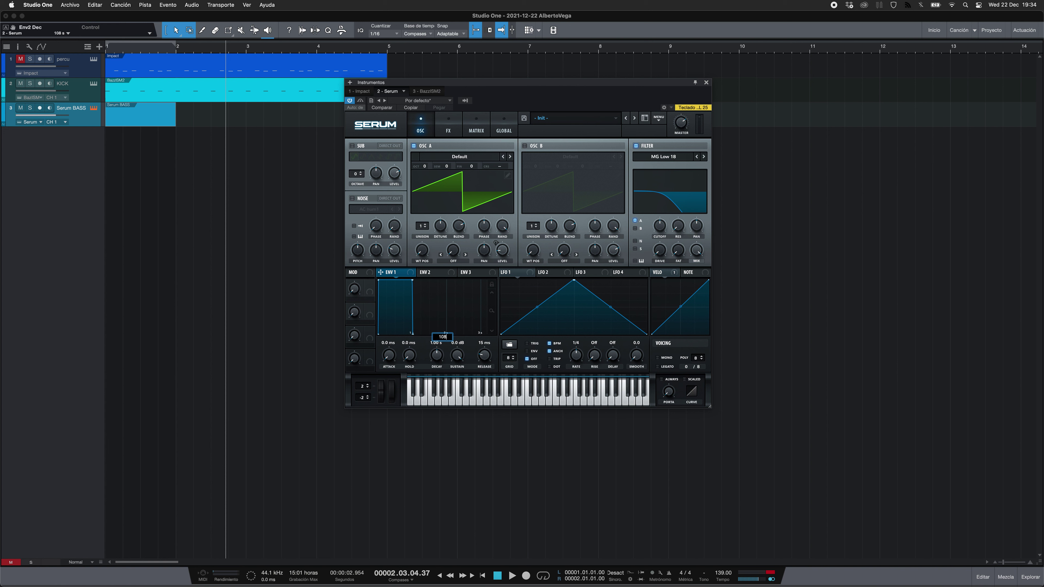
pyautogui.press('Return')
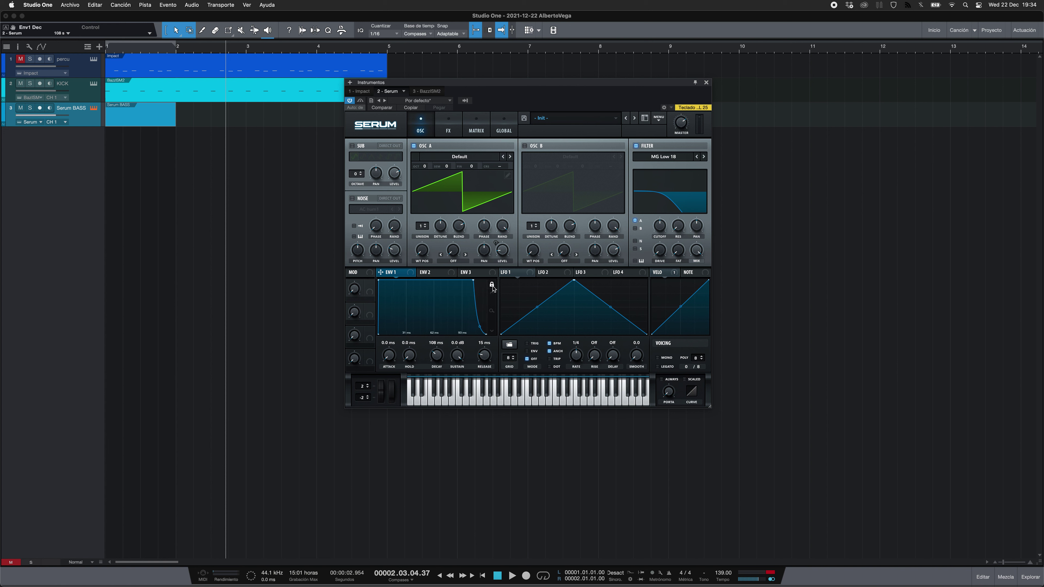
pyautogui.moveTo(465, 354); pyautogui.dragTo(459, 370)
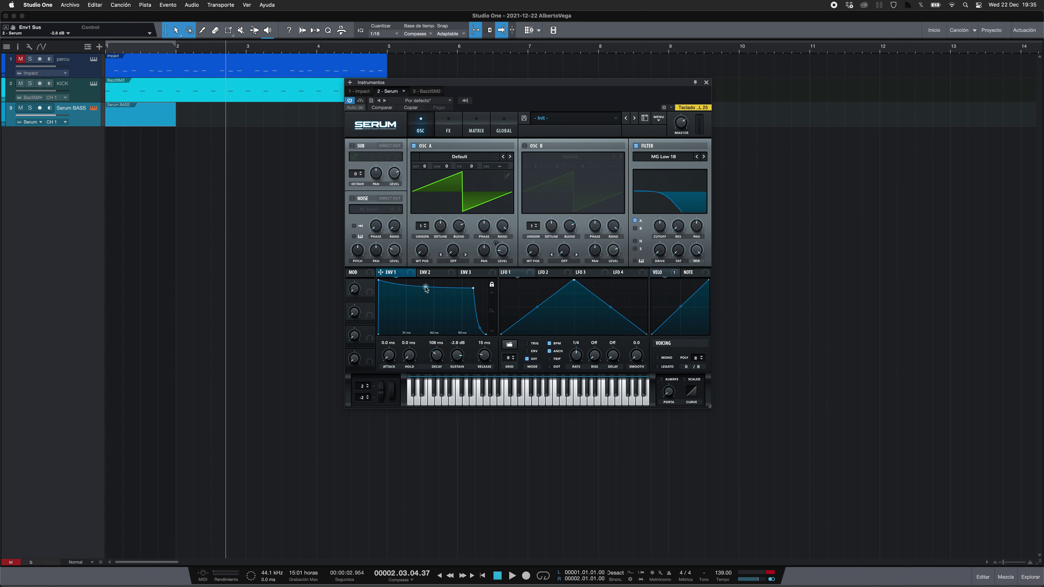
pyautogui.moveTo(460, 361); pyautogui.dragTo(460, 358)
# Lower envelope 2's sustain to about 46.5%
pyautogui.click(437, 274)
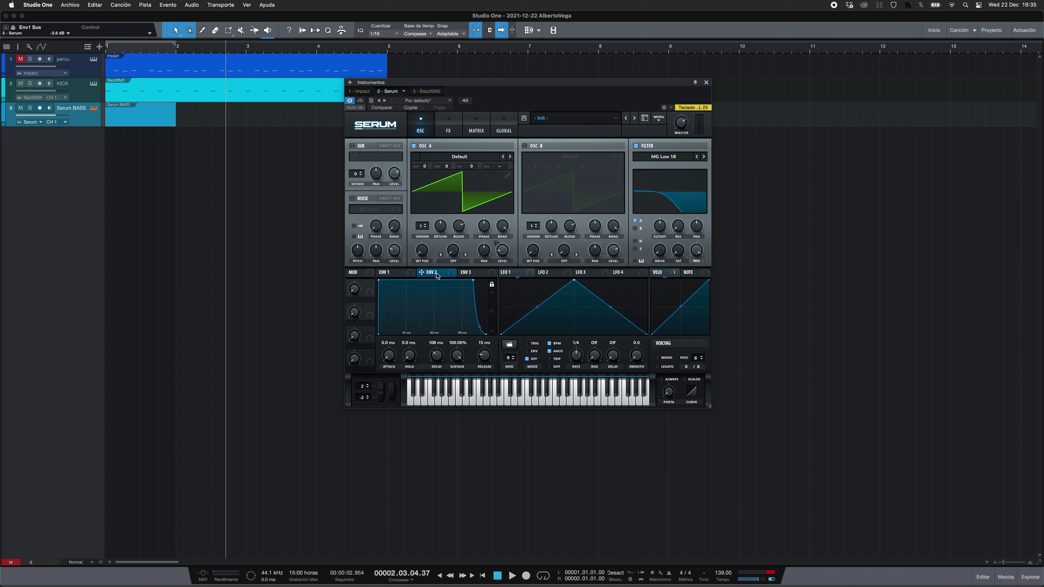
pyautogui.moveTo(460, 360); pyautogui.dragTo(454, 404)
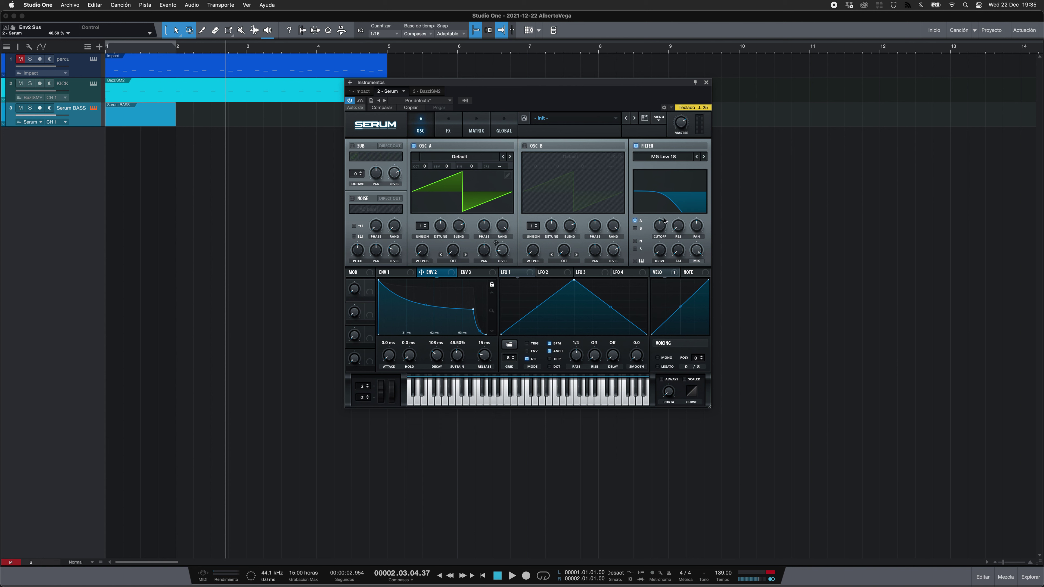
# Lower the filter cutoff and set oscillator A's random phase to 0%
pyautogui.moveTo(665, 221); pyautogui.dragTo(660, 233)
pyautogui.click(501, 229)
pyautogui.click(502, 230)
# Open the Serum BASS clip for note editing and add three G0 sixteenth notes on the second, third and fourth sixteenths of the first beat
pyautogui.doubleClick(146, 121)
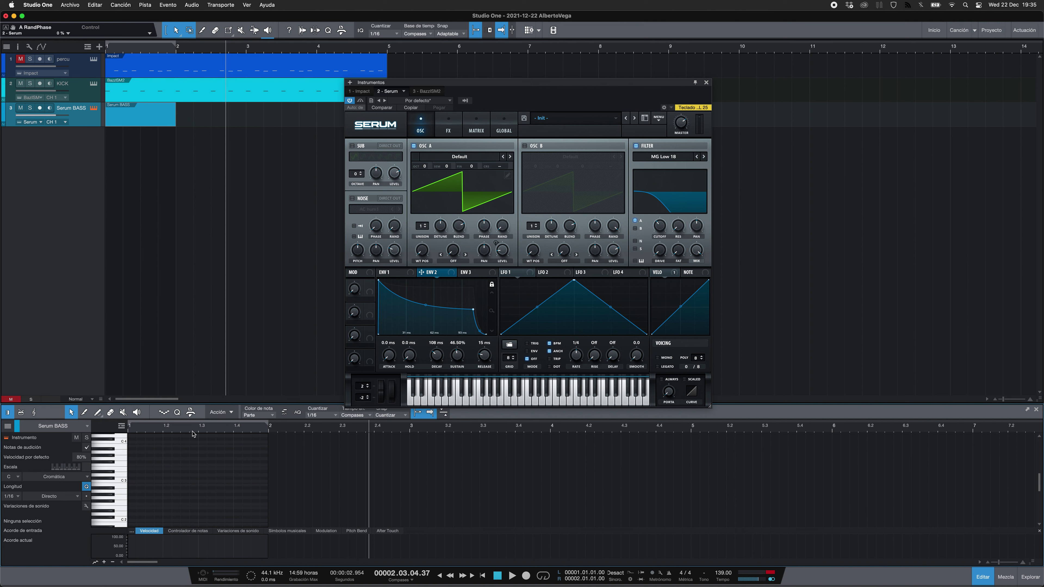
pyautogui.scroll(3, 195, 443)
pyautogui.hscroll(-3, 240, 446)
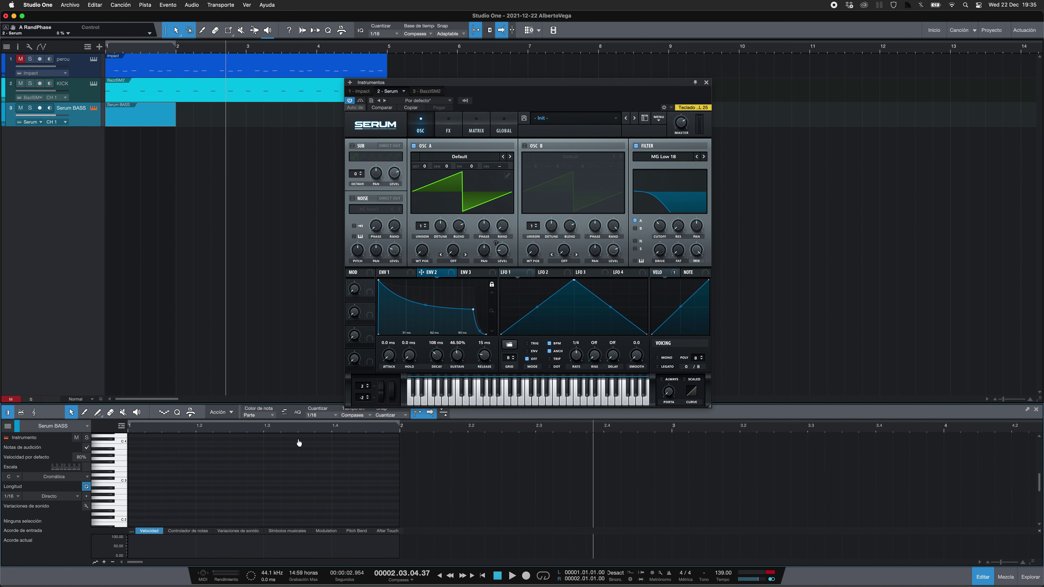
pyautogui.scroll(-5, 139, 497)
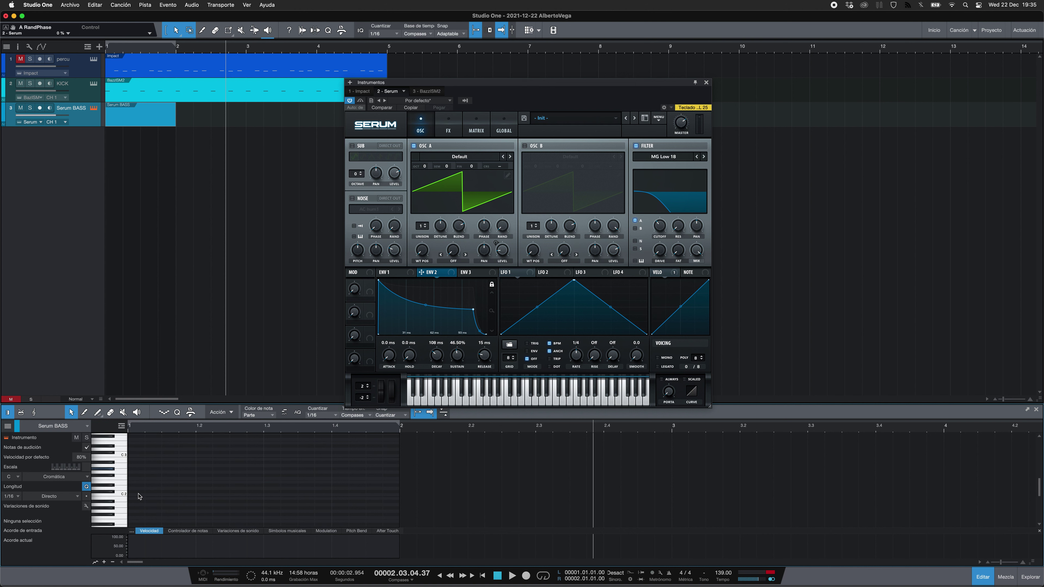
pyautogui.scroll(-1, 138, 496)
pyautogui.click(122, 511)
pyautogui.click(171, 510)
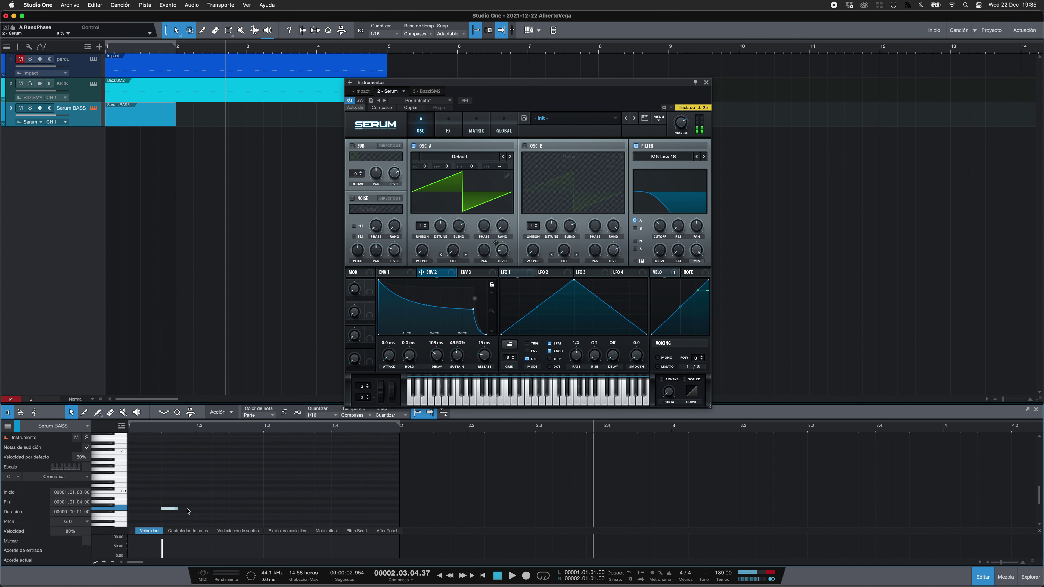
pyautogui.click(188, 510)
pyautogui.click(152, 511)
# Using a 1/64 quantize grid, shorten the three bass notes slightly and lower the first note's velocity to about 22%
pyautogui.moveTo(196, 496); pyautogui.dragTo(152, 523)
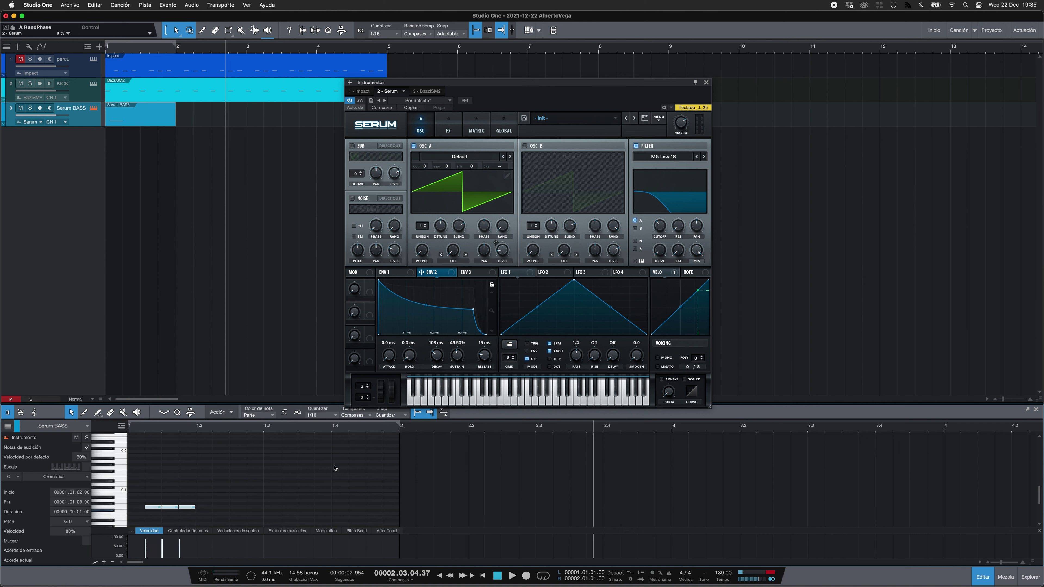
pyautogui.click(326, 416)
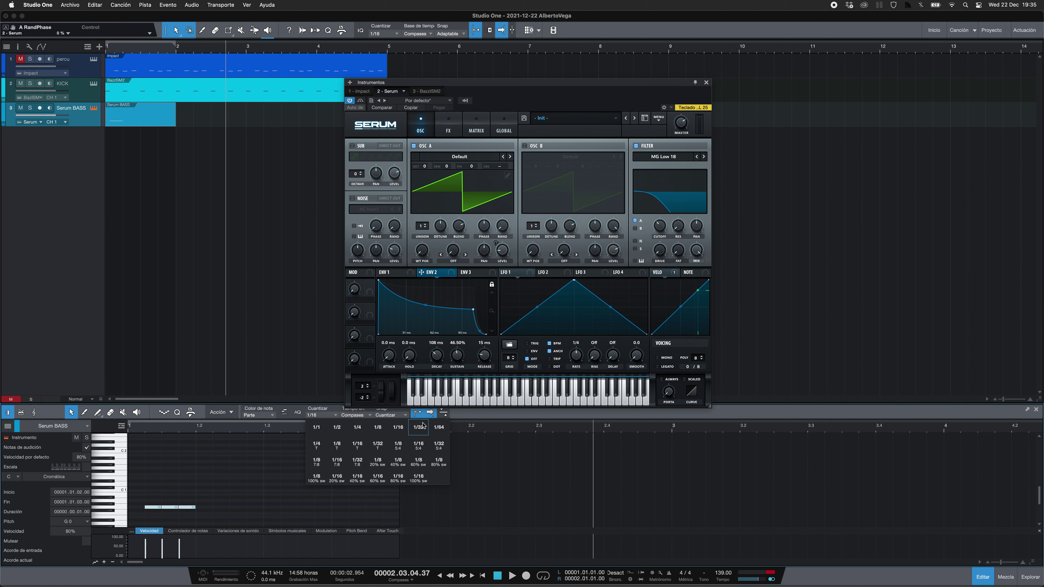
pyautogui.click(438, 427)
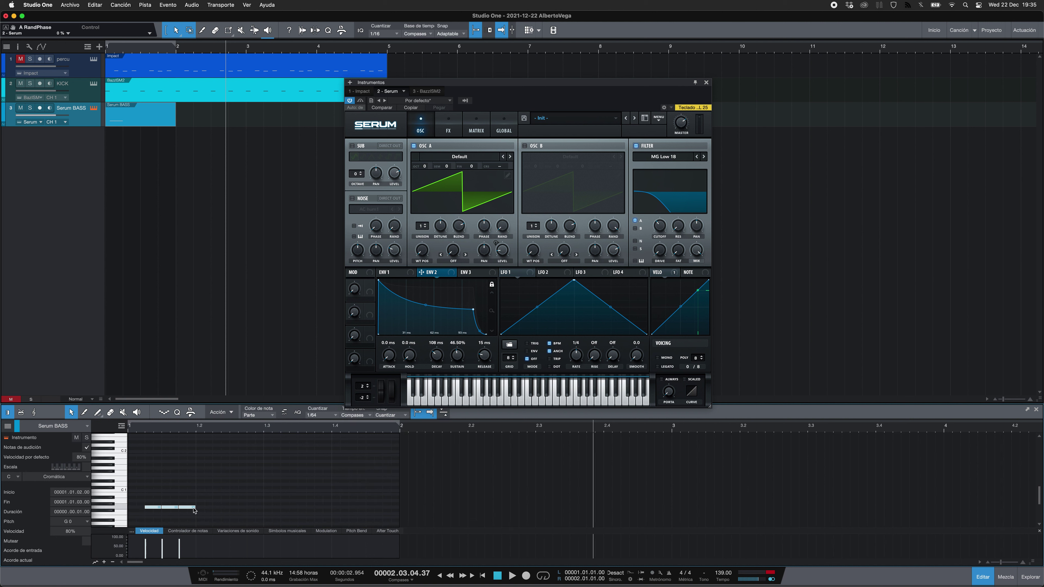
pyautogui.moveTo(197, 508); pyautogui.dragTo(146, 552)
# Duplicate the three-note group three times to fill the whole bar
pyautogui.click(145, 492)
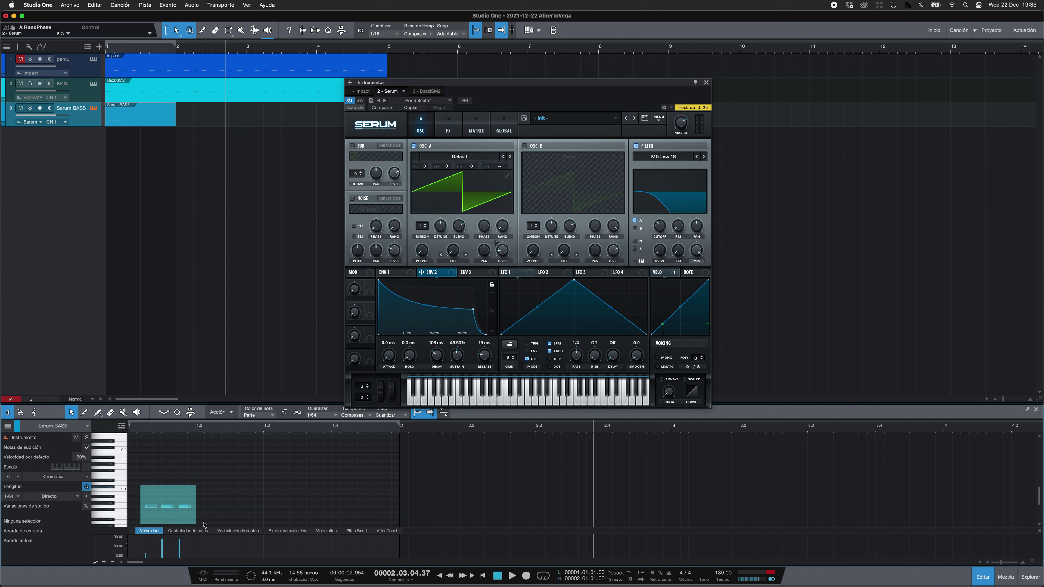
pyautogui.press('d')
pyautogui.press('d')
pyautogui.press('d')
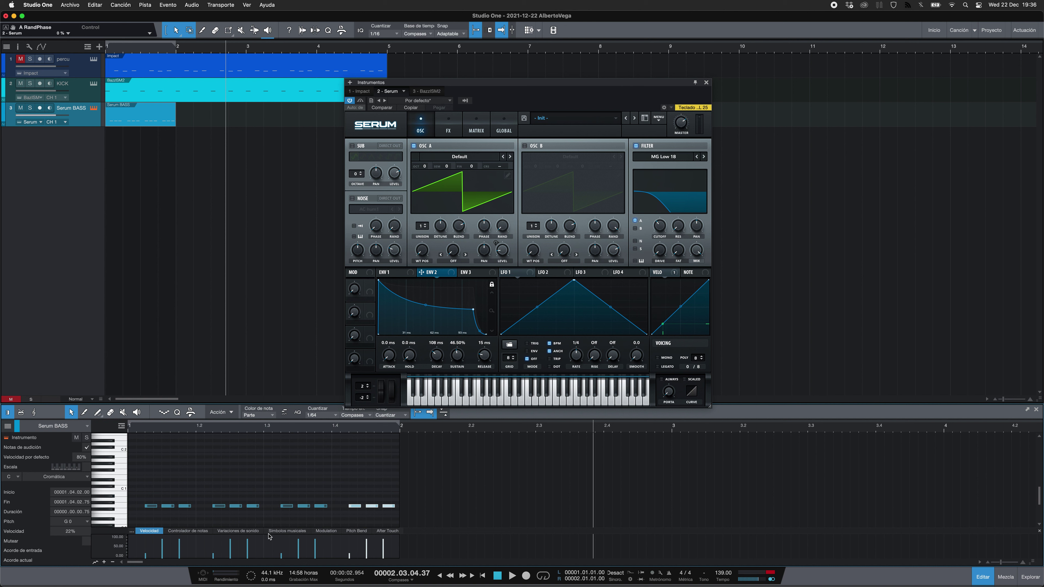
# Play the first bar in a loop from the start and raise Serum's master volume to 100%
pyautogui.click(483, 577)
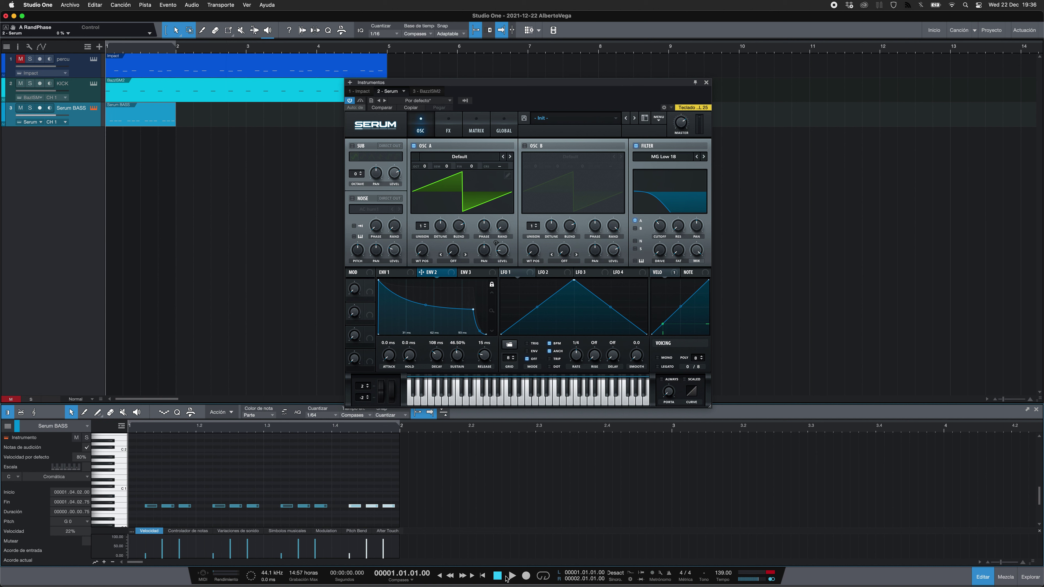
pyautogui.click(544, 576)
pyautogui.click(512, 575)
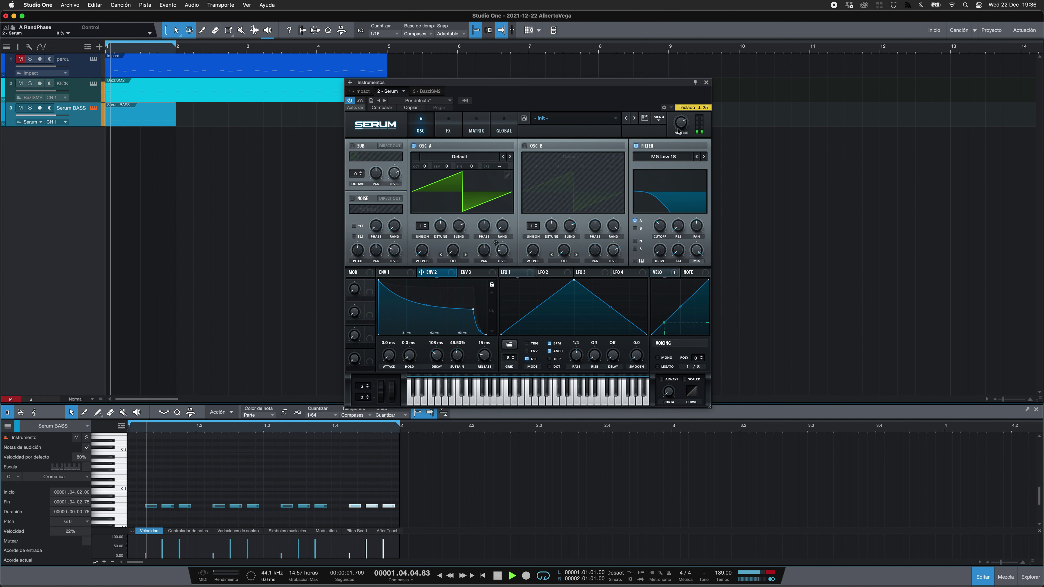
pyautogui.moveTo(691, 118)
pyautogui.moveTo(691, 118); pyautogui.dragTo(692, 111)
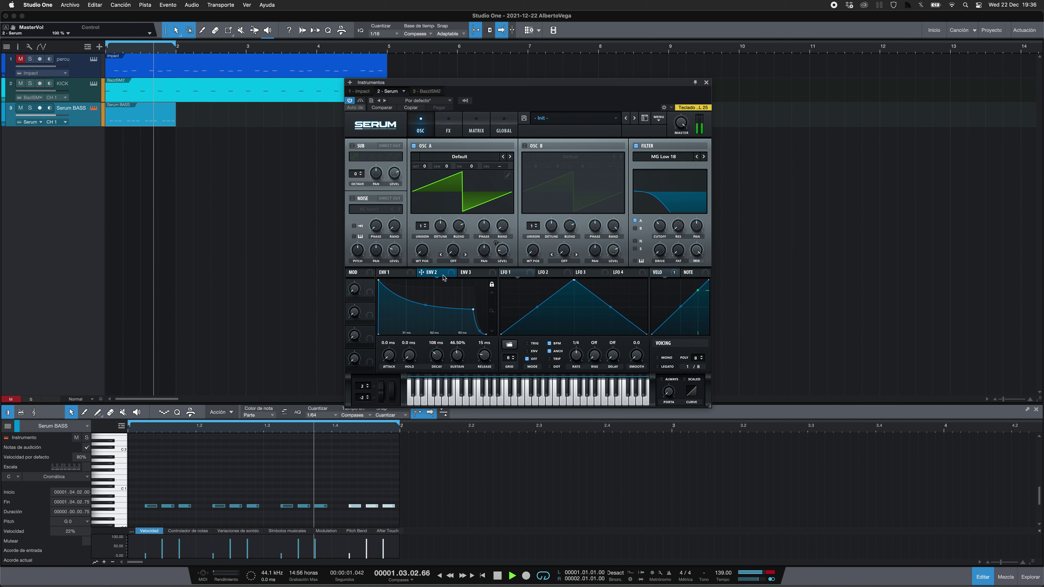
# Modulate the filter cutoff with envelope 2 at an amount of 32 and envelope 3 at an amount of 21
pyautogui.moveTo(421, 272); pyautogui.dragTo(649, 233)
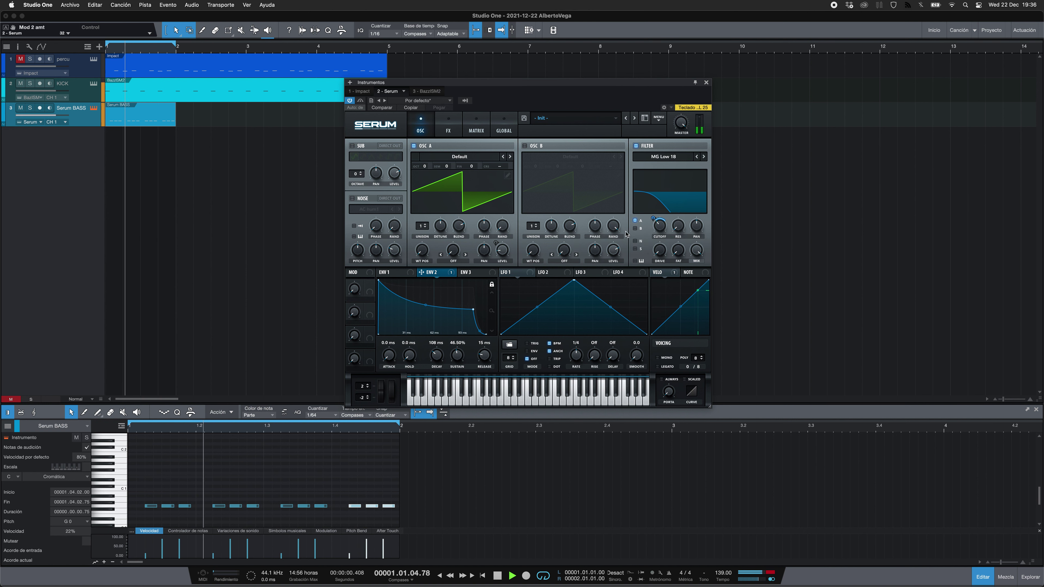
pyautogui.click(479, 274)
pyautogui.moveTo(479, 275); pyautogui.dragTo(651, 237)
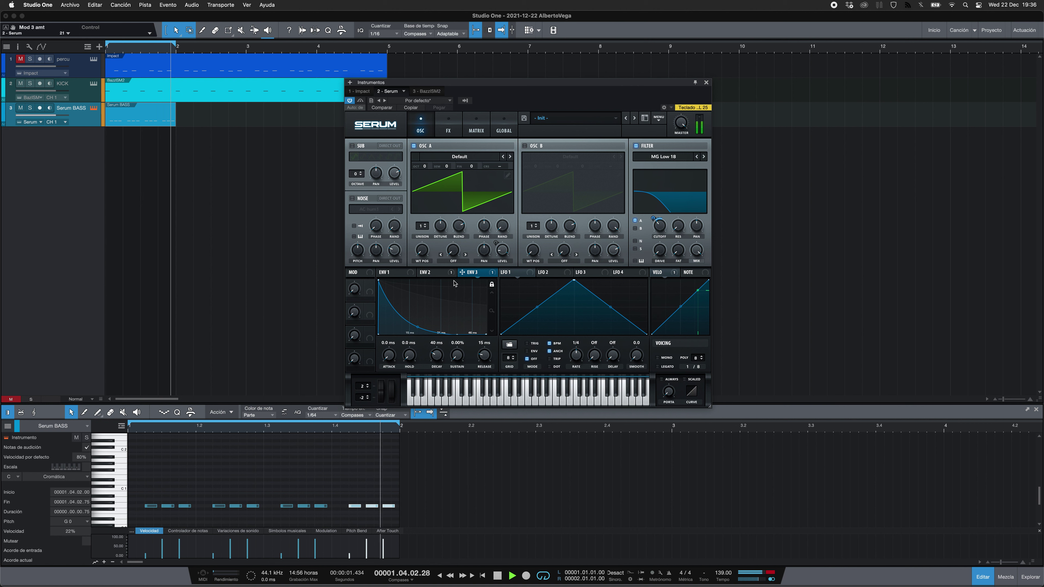
pyautogui.moveTo(451, 280)
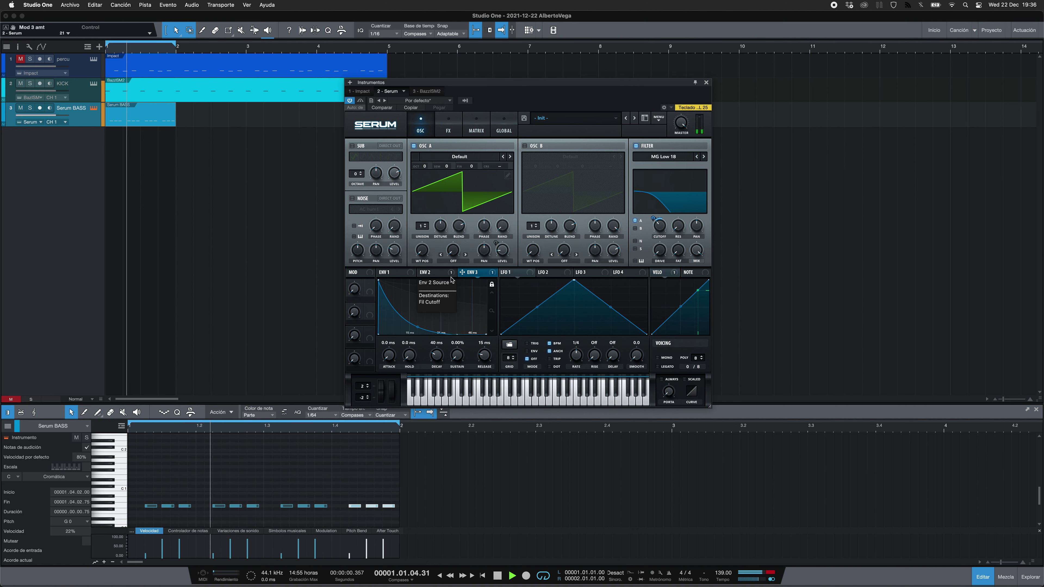
pyautogui.click(441, 275)
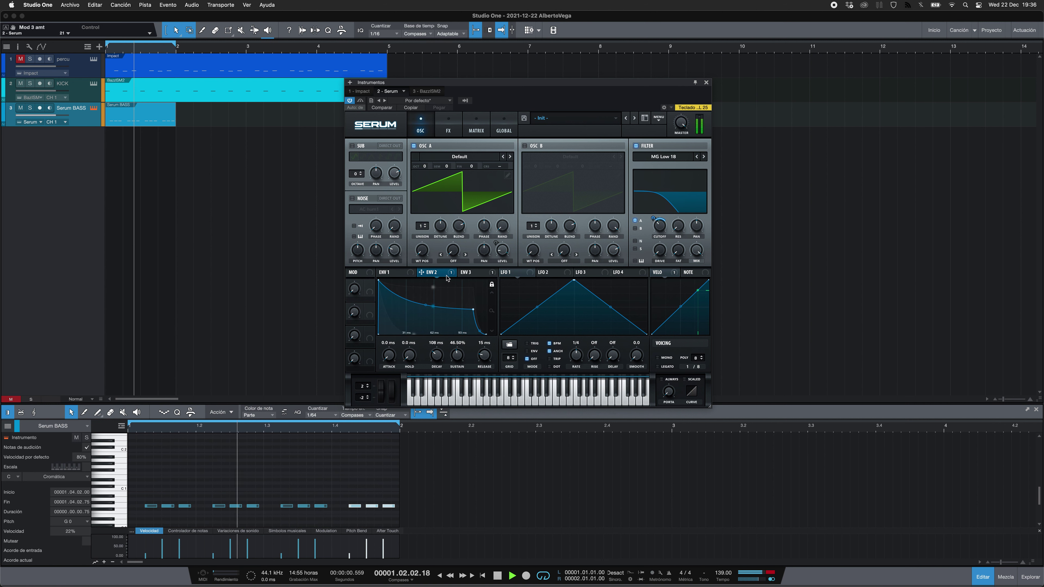
# Close the Serum window and insert FabFilter Saturn 2 on the Serum BASS channel in the mixer
pyautogui.click(705, 83)
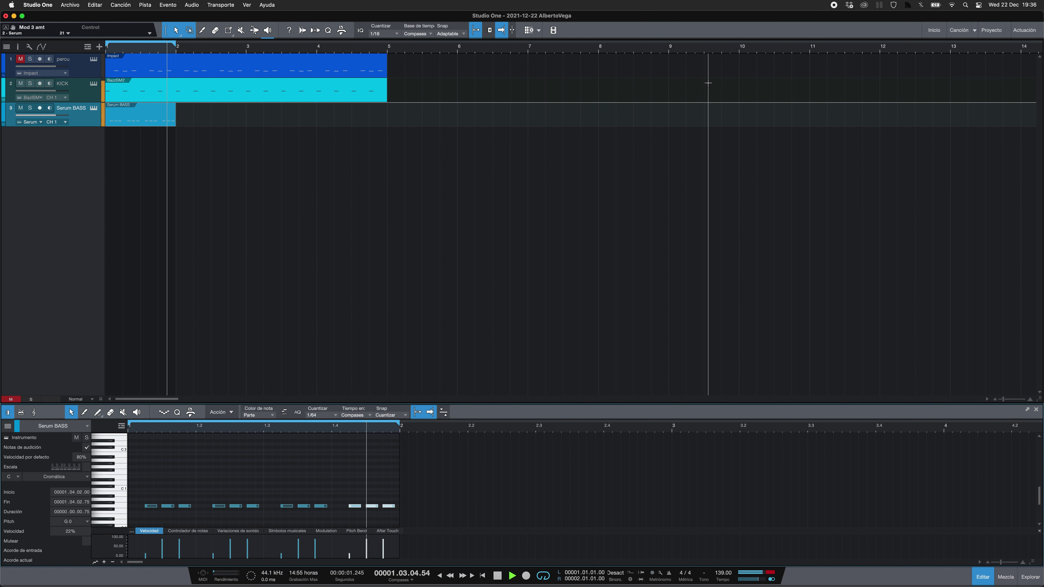
pyautogui.press('F3')
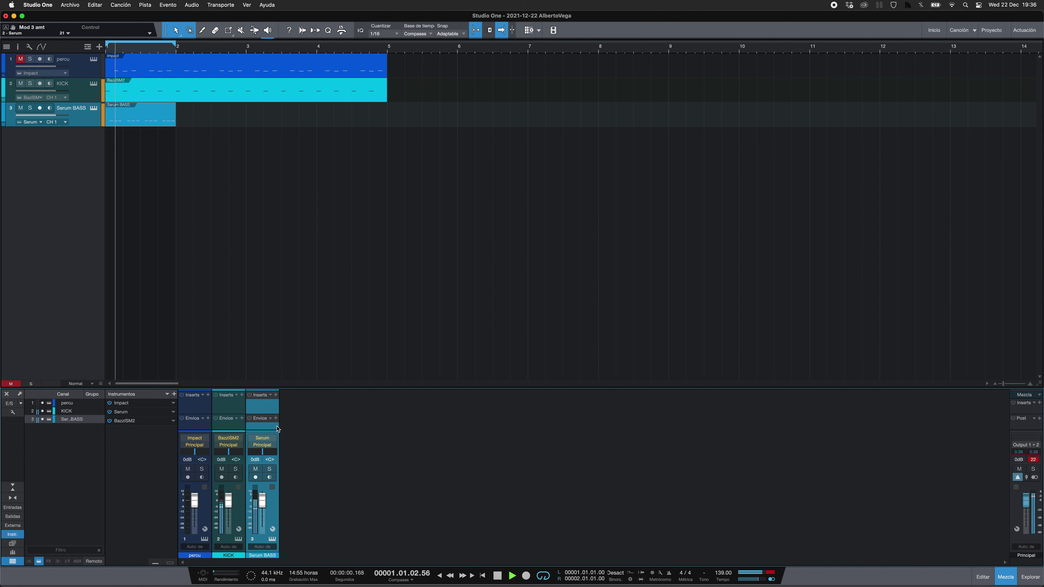
pyautogui.click(276, 396)
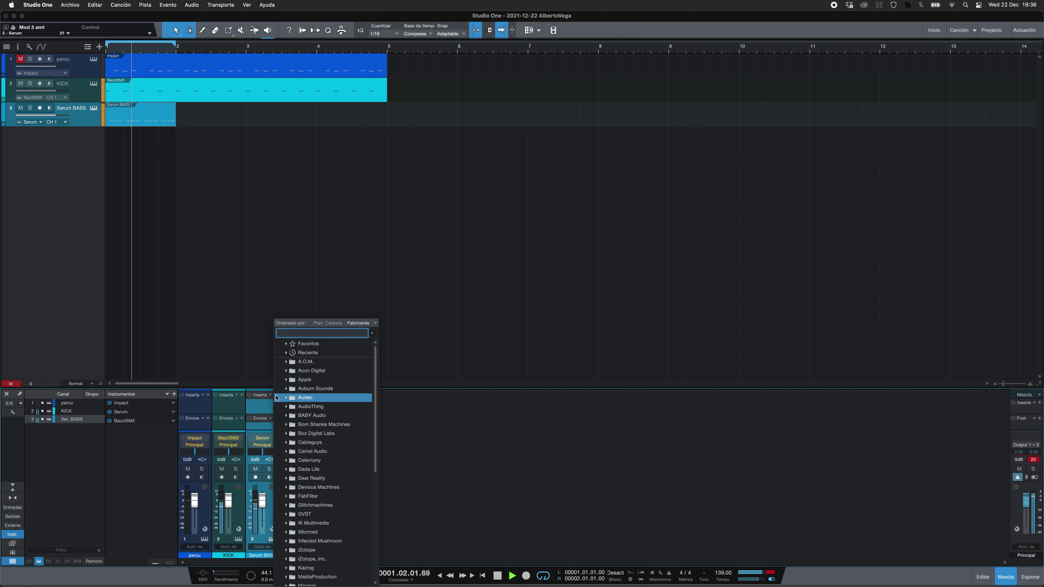
pyautogui.write('saturn')
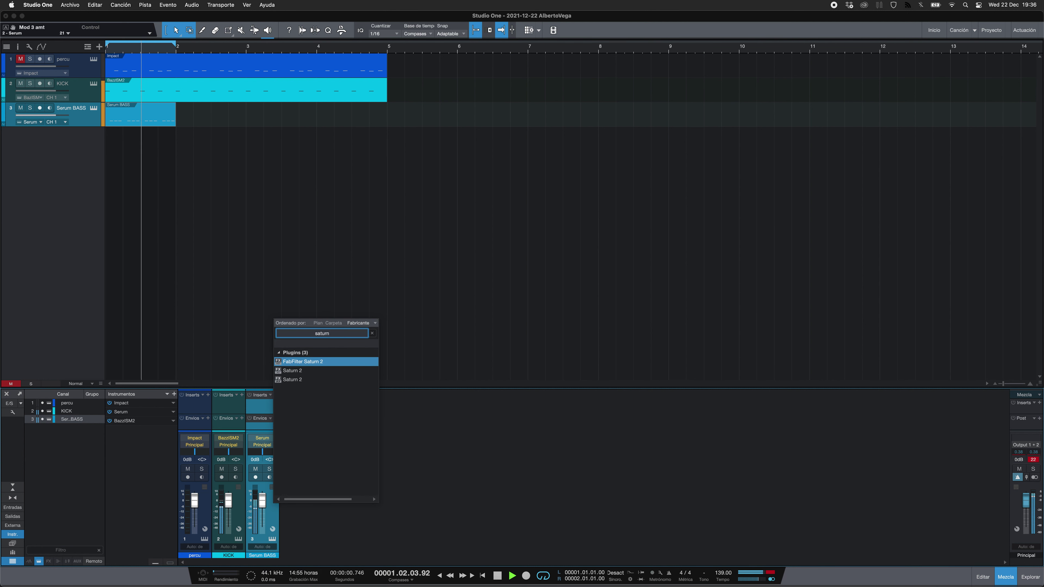
pyautogui.press('Return')
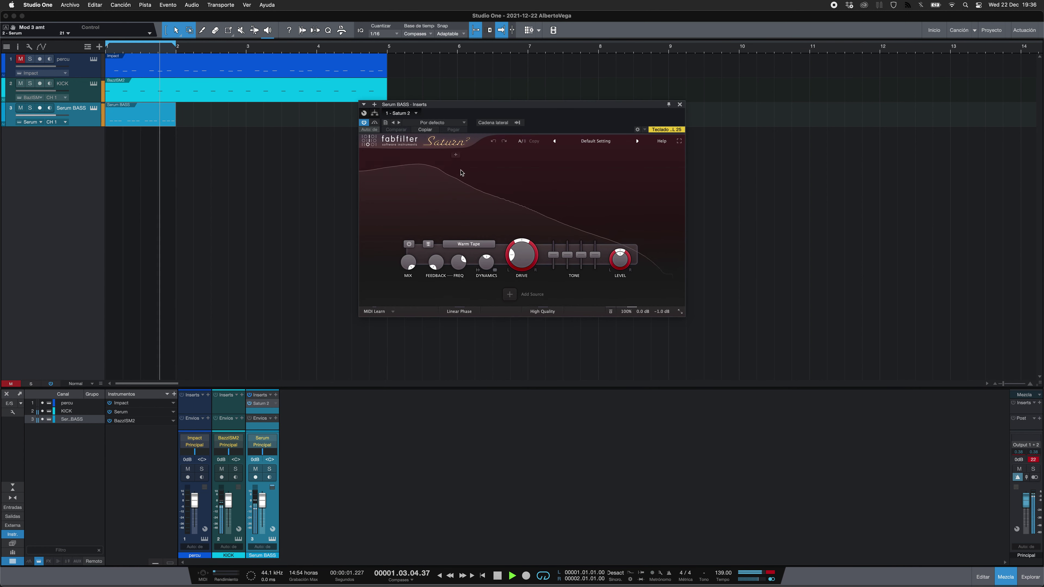
# Load the Quadrafuzz preset in Saturn 2 and close the plug-in window
pyautogui.click(460, 123)
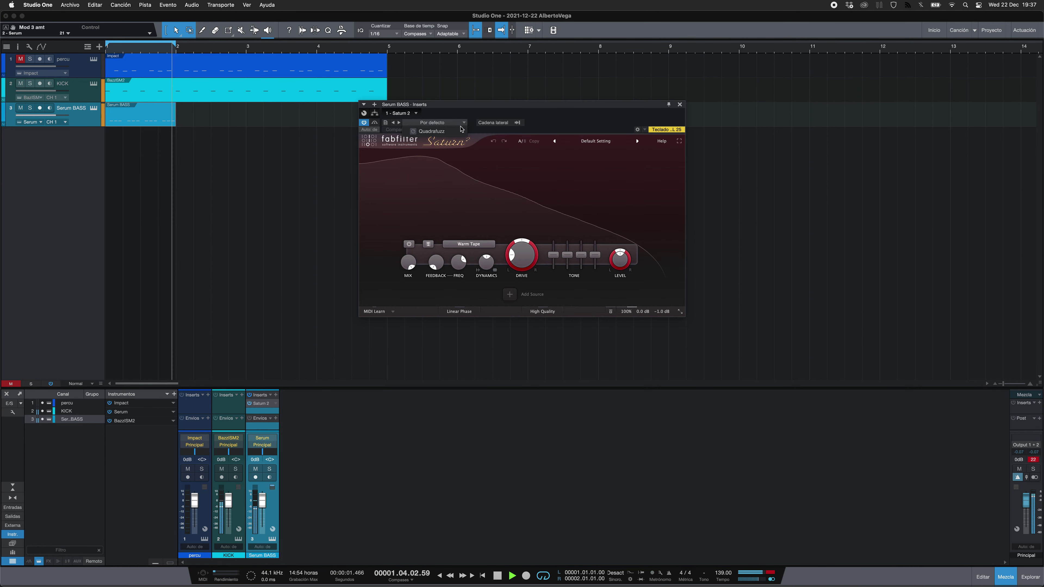
pyautogui.click(453, 132)
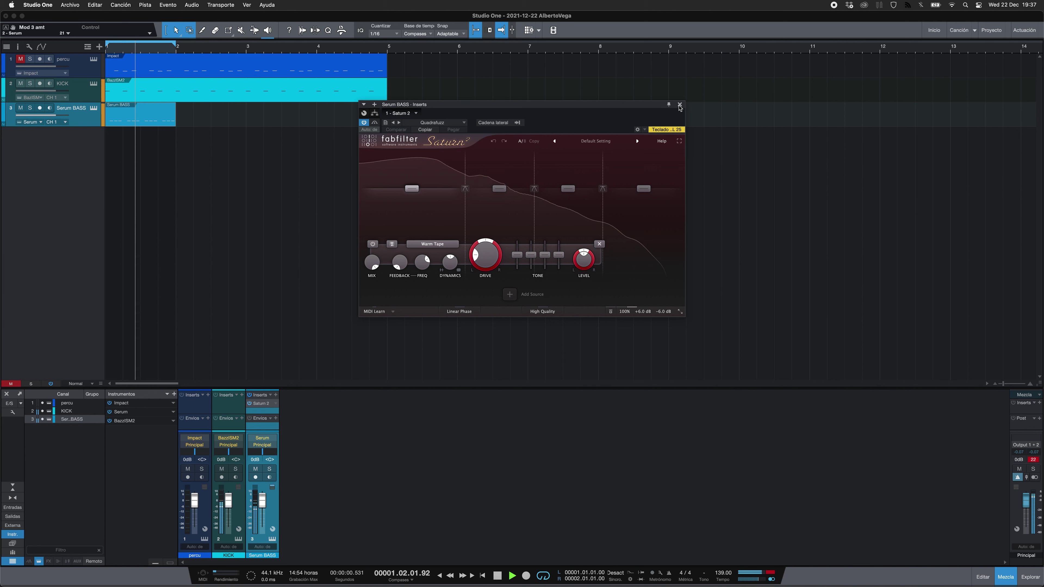
pyautogui.click(680, 105)
# Enlarge the mixer and insert RBass Mono after Saturn 2 on the Serum BASS channel
pyautogui.moveTo(304, 387); pyautogui.dragTo(303, 321)
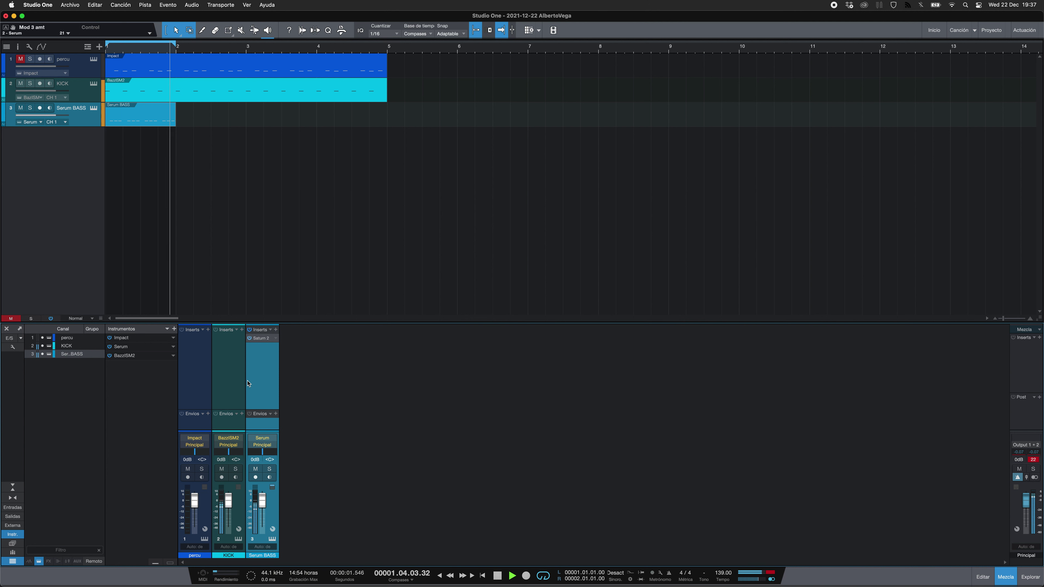
pyautogui.click(275, 329)
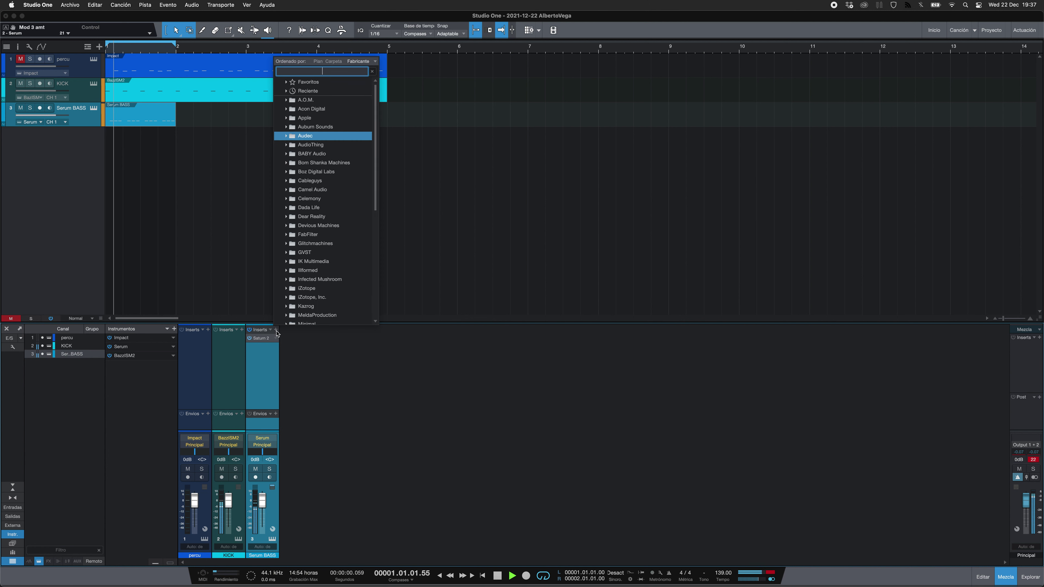
pyautogui.write('rba')
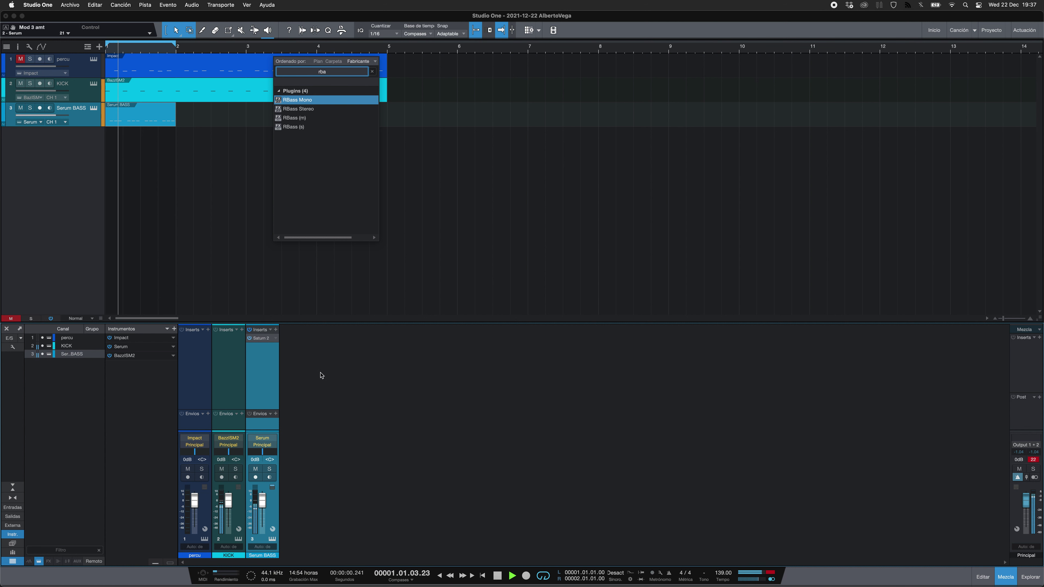
pyautogui.press('Return')
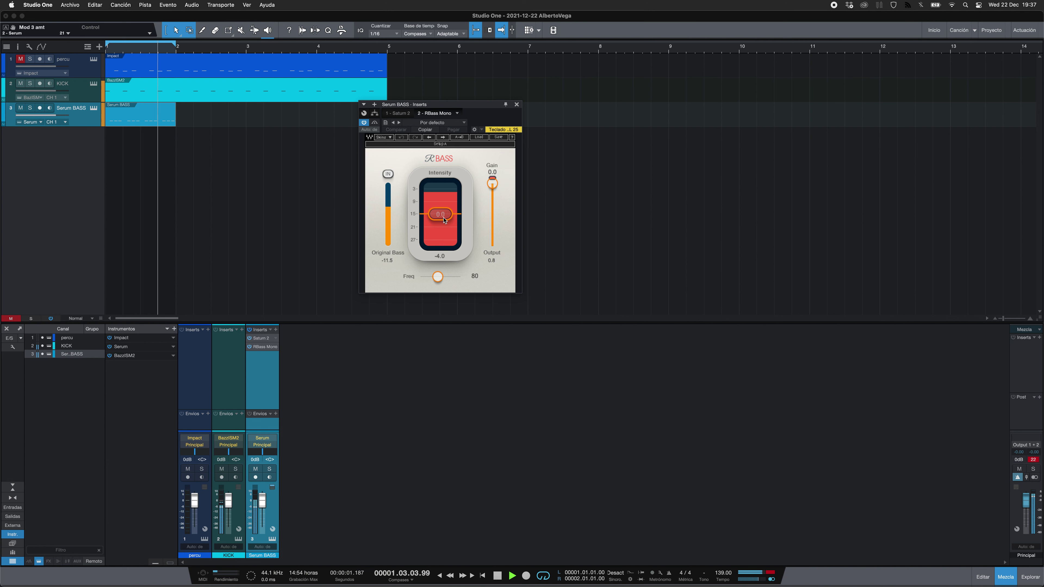
# Set the RBass intensity to -14.1 dB and its frequency to 87 Hz
pyautogui.moveTo(443, 218); pyautogui.dragTo(444, 236)
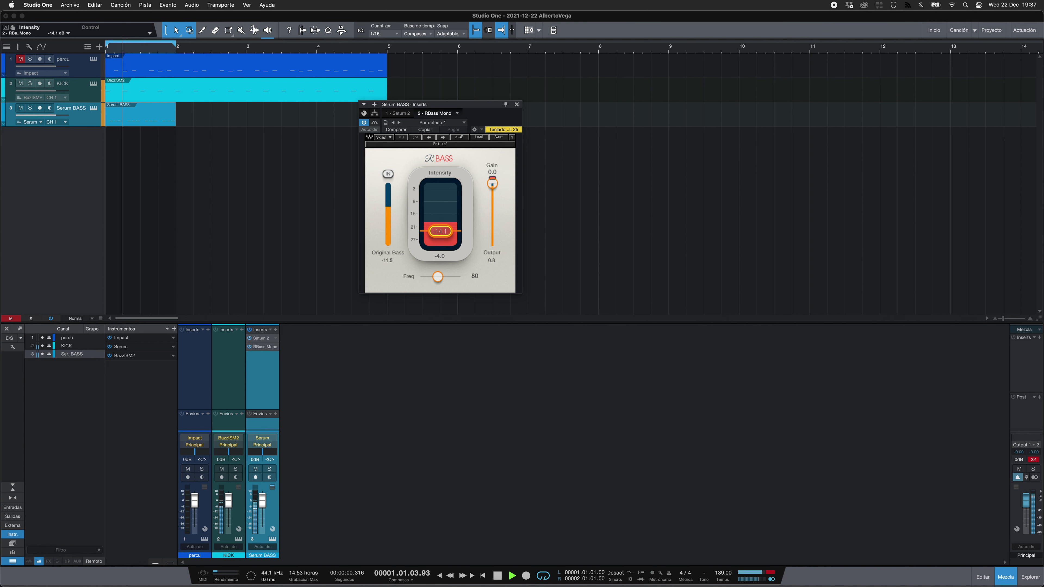
pyautogui.click(474, 278)
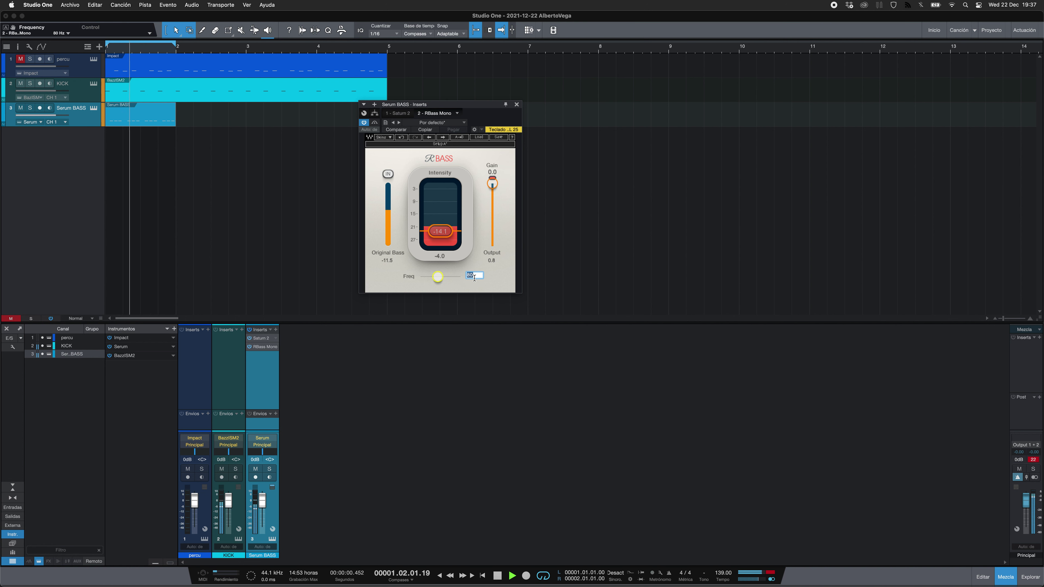
pyautogui.write('8')
pyautogui.press('Return')
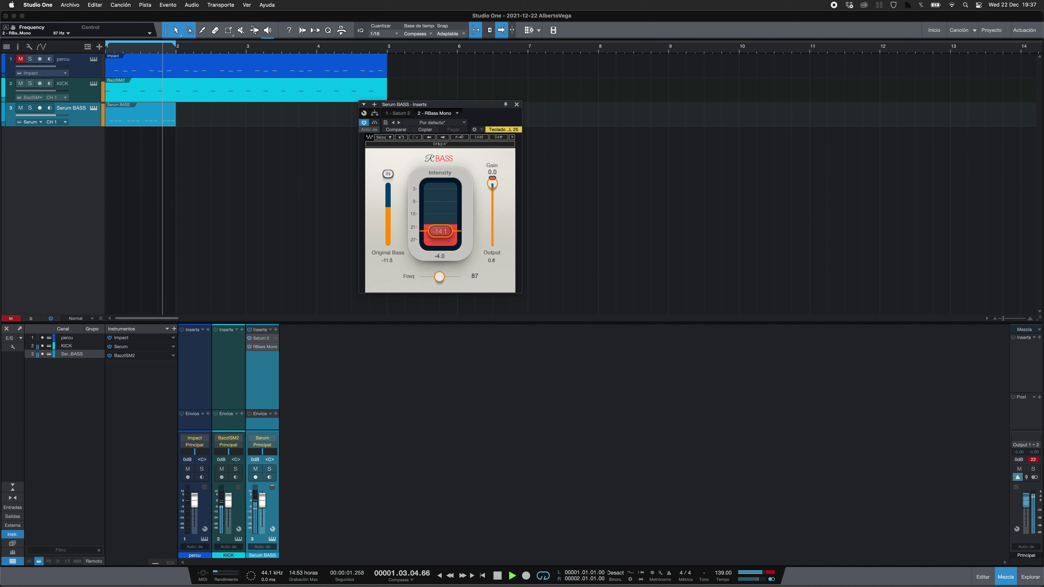
# Compare the bass with RBass bypassed and active, set the intensity to -13.4 dB, and close the plug-in window
pyautogui.click(376, 123)
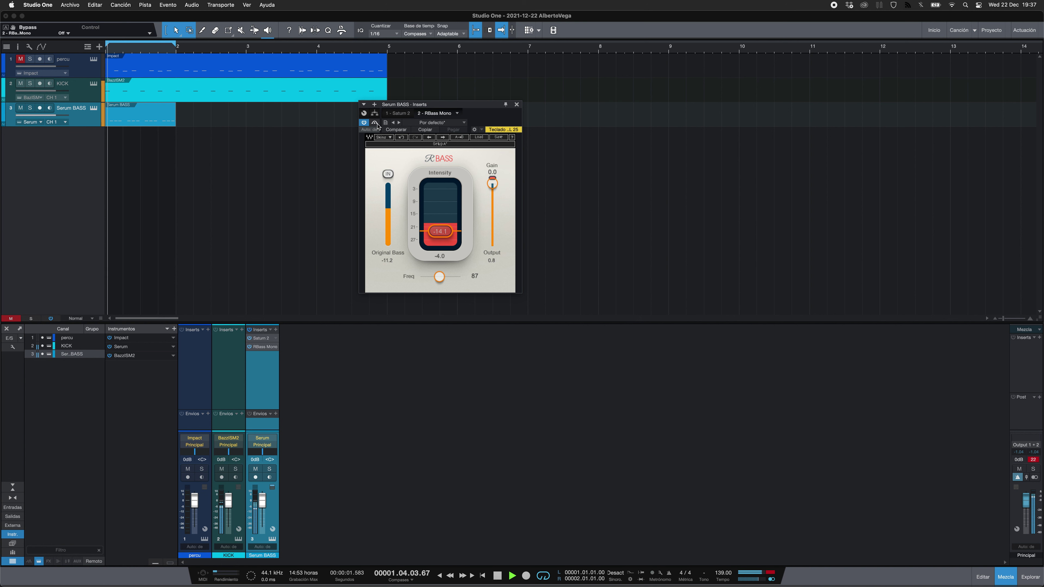
pyautogui.click(375, 122)
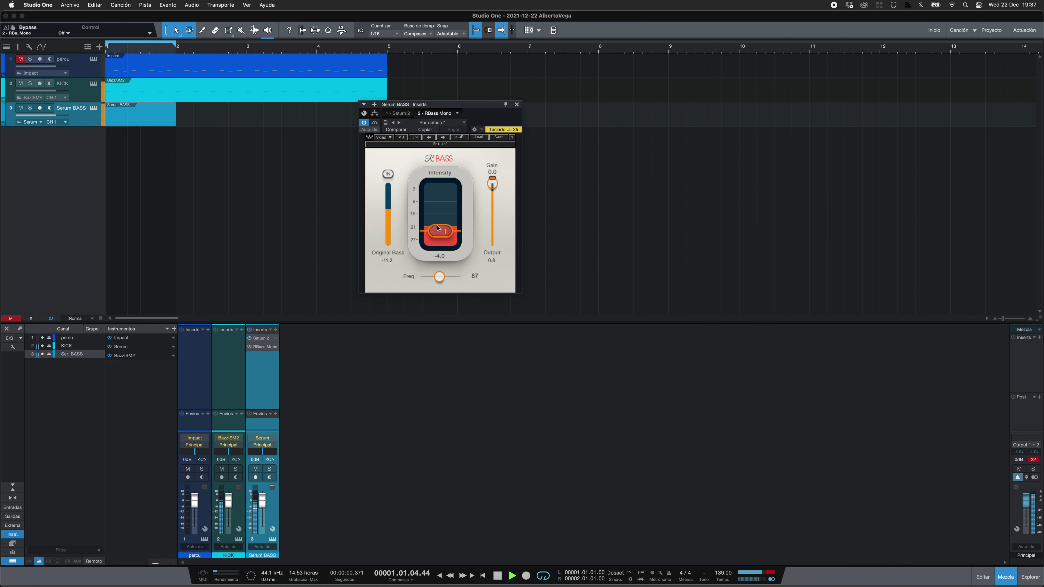
pyautogui.moveTo(440, 235); pyautogui.dragTo(442, 234)
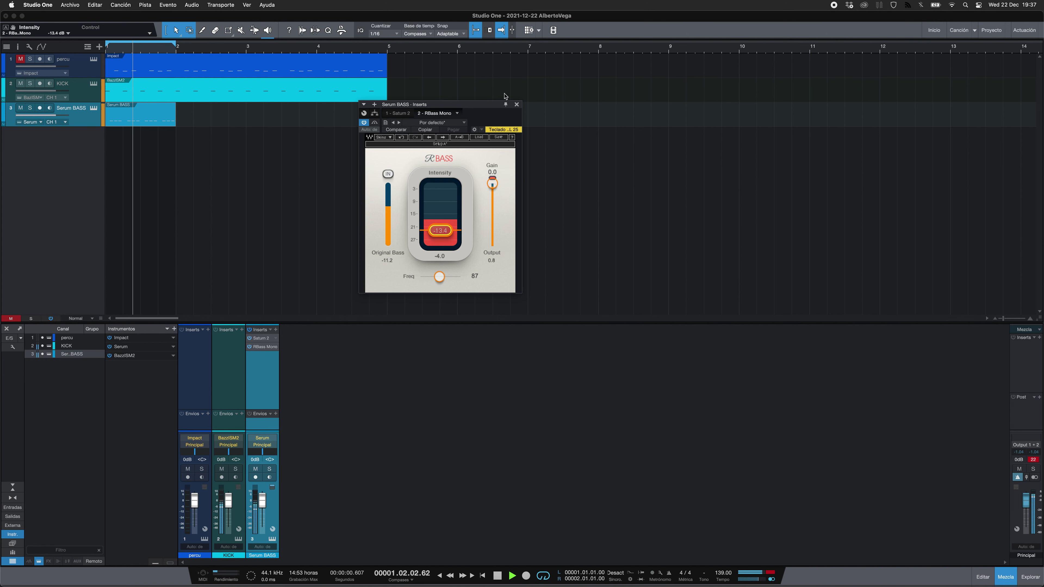
pyautogui.click(517, 104)
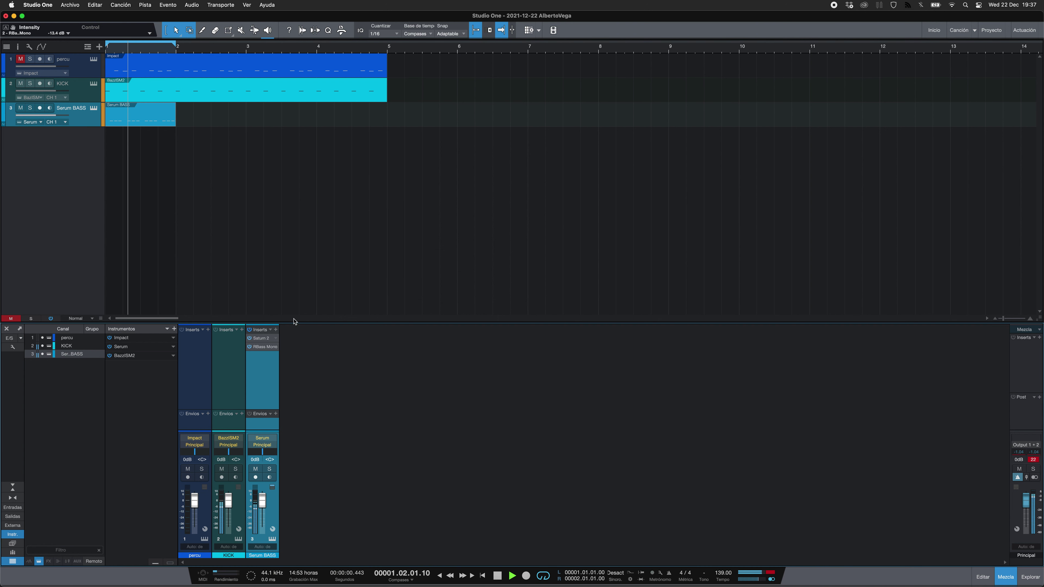
# Insert TransX Multi Mono after RBass on the Serum BASS channel
pyautogui.click(276, 329)
pyautogui.write('trasn')
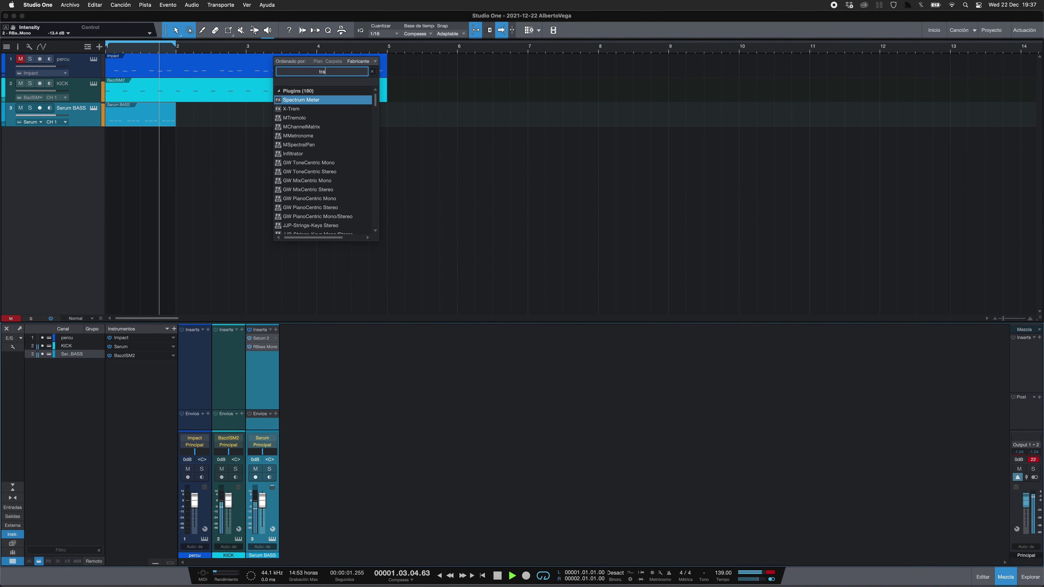
pyautogui.press('BackSpace')
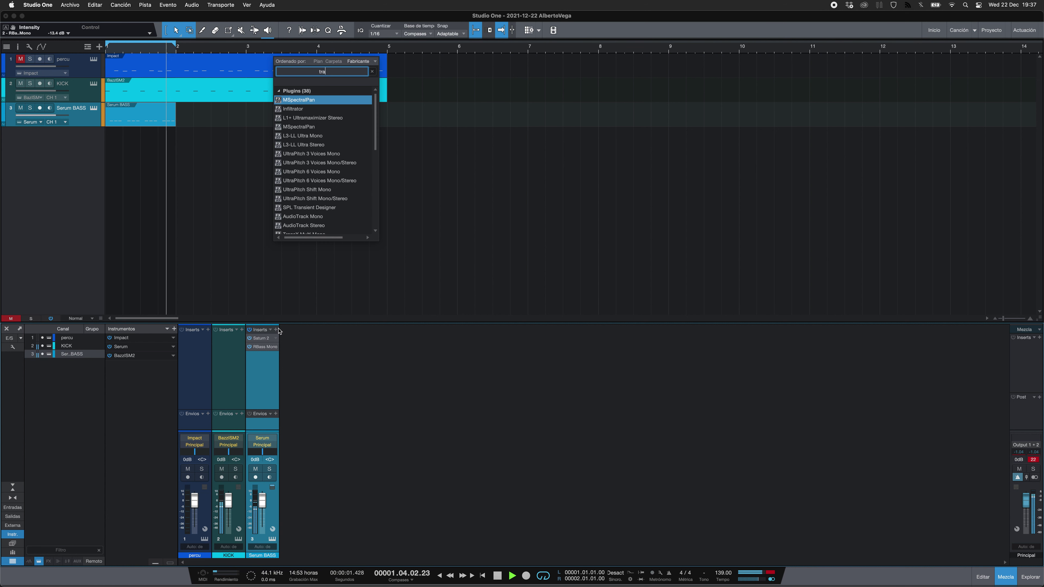
pyautogui.write('ns')
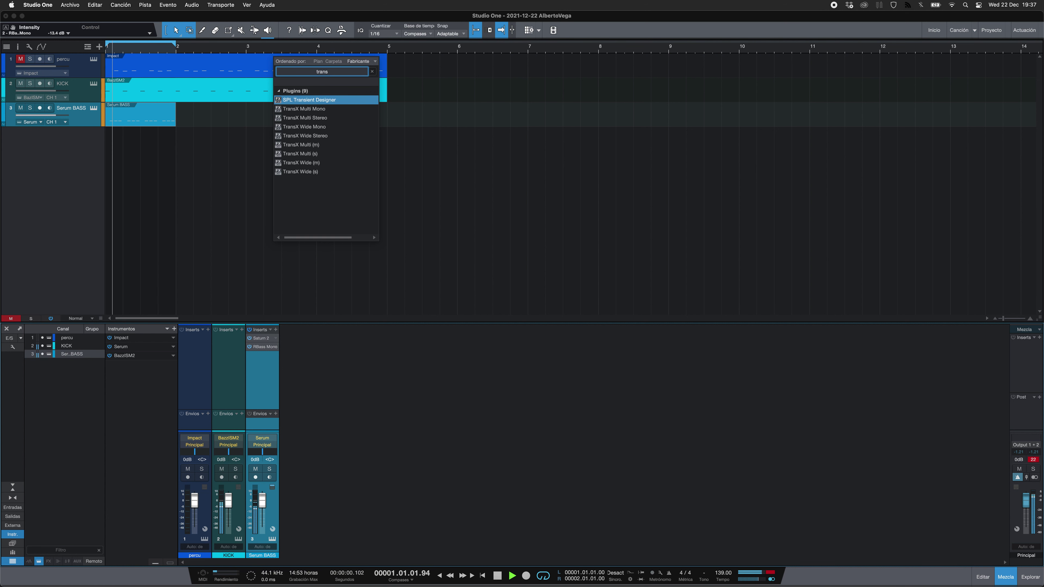
pyautogui.press('Down')
pyautogui.press('Return')
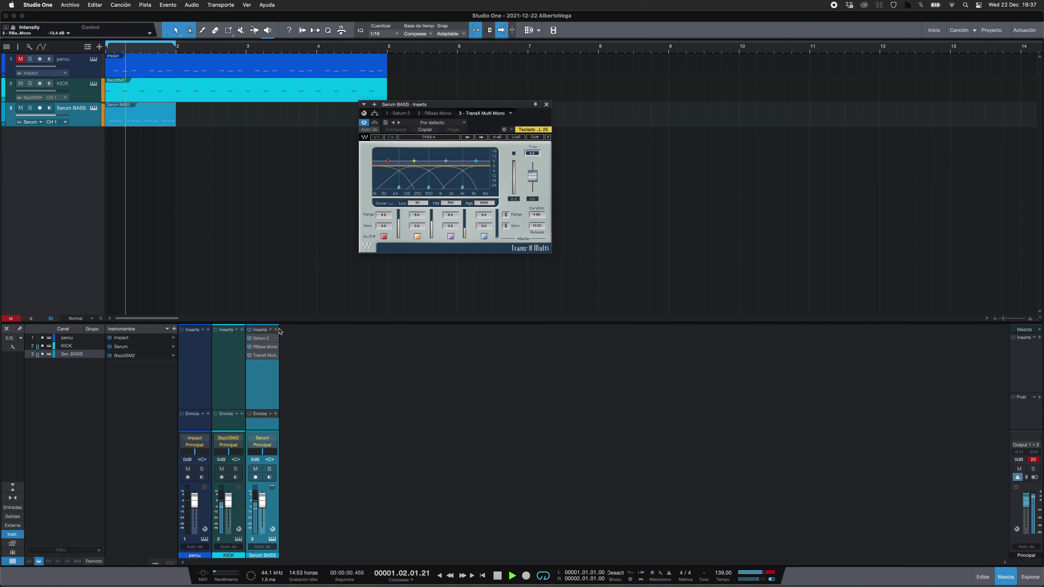
# Set TransX Multi's duration to 30 ms and the range of band 4 to 3.0 dB
pyautogui.click(538, 215)
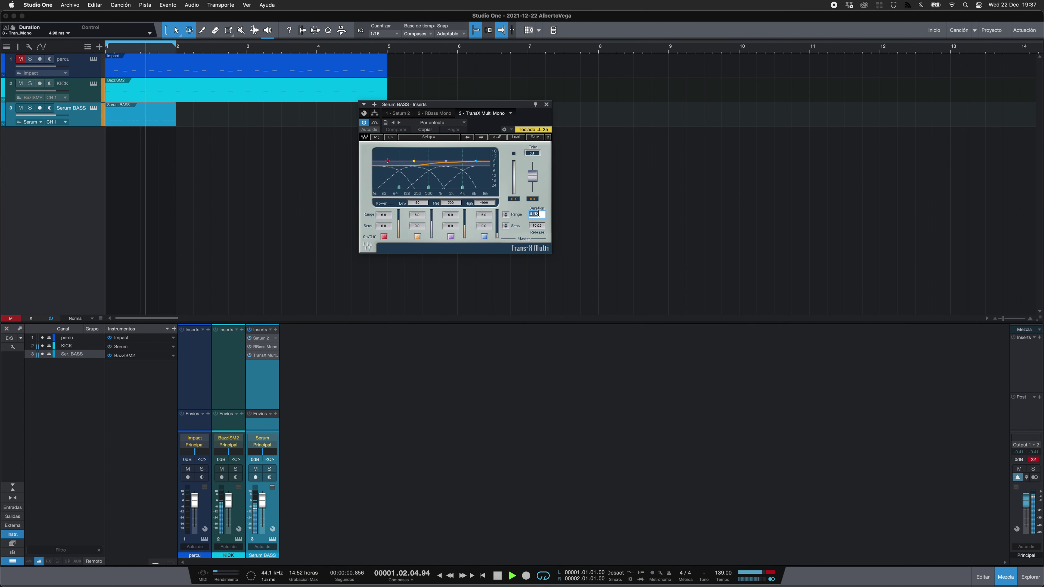
pyautogui.write('30')
pyautogui.press('Return')
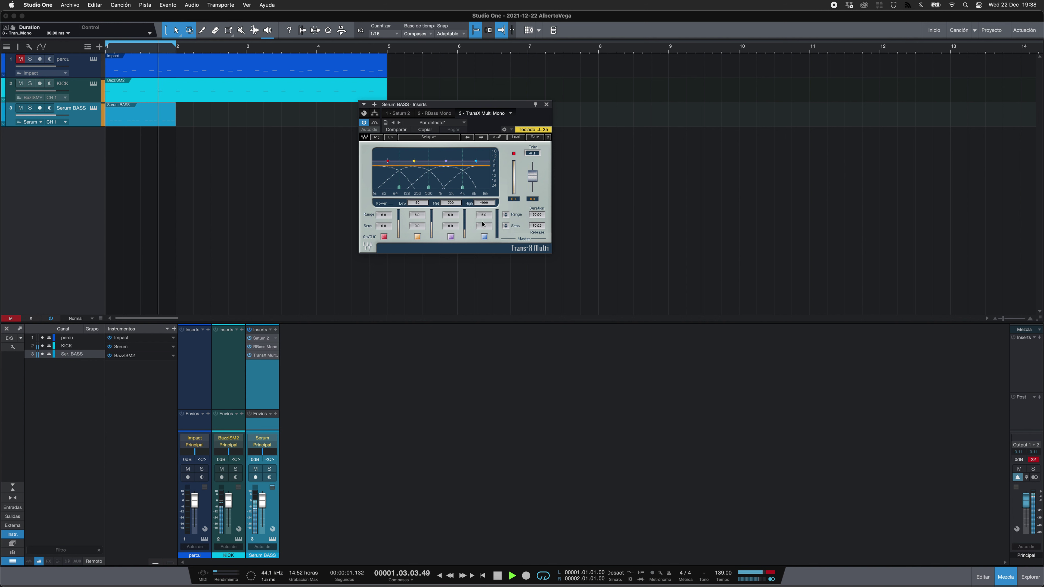
pyautogui.click(483, 214)
pyautogui.write('3')
pyautogui.press('Return')
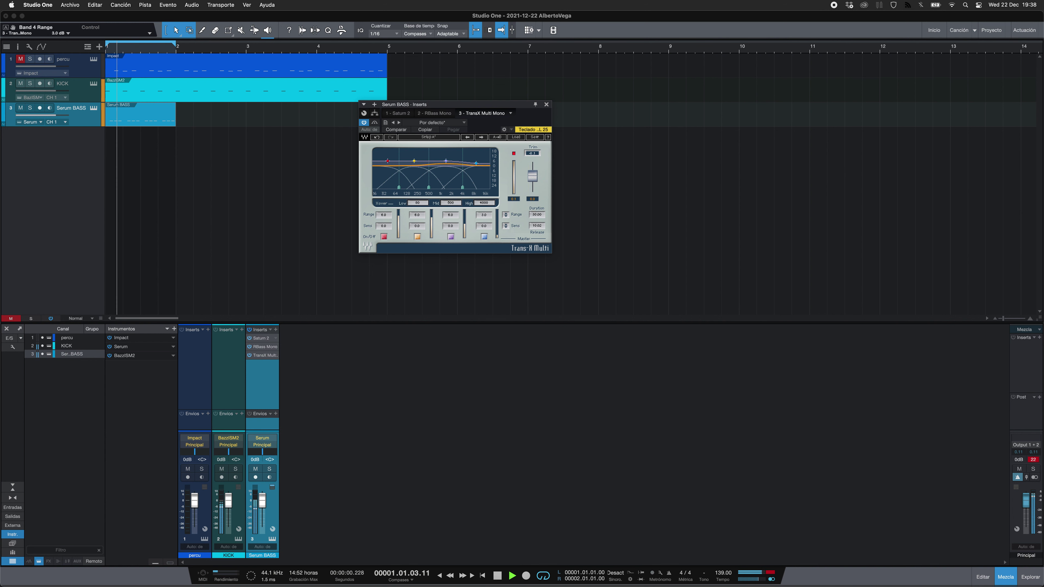
# Set TransX Multi's high crossover to 3000 Hz and output gain to -1.1 dB, and close its window
pyautogui.click(483, 203)
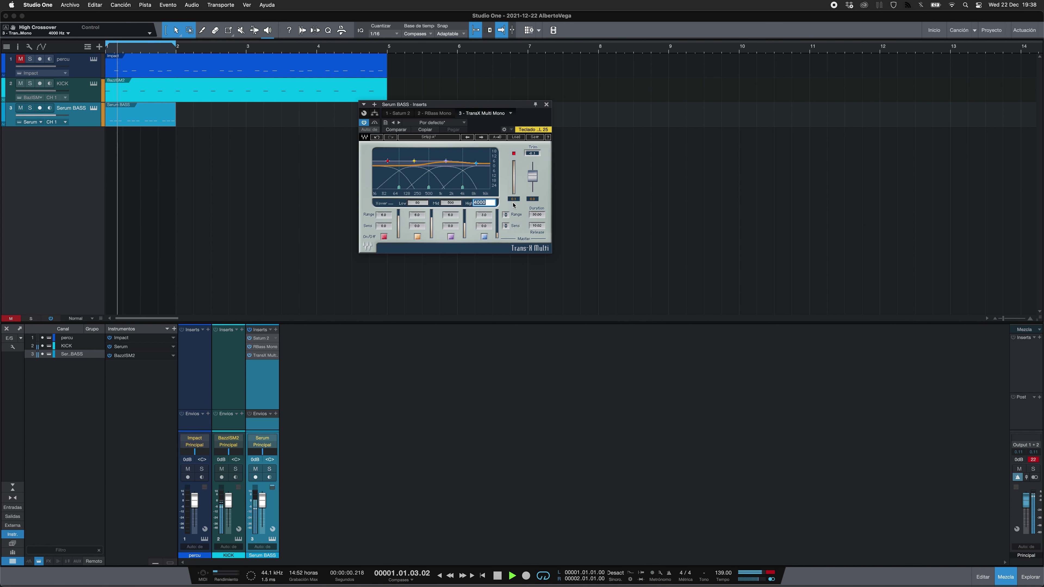
pyautogui.press('Return')
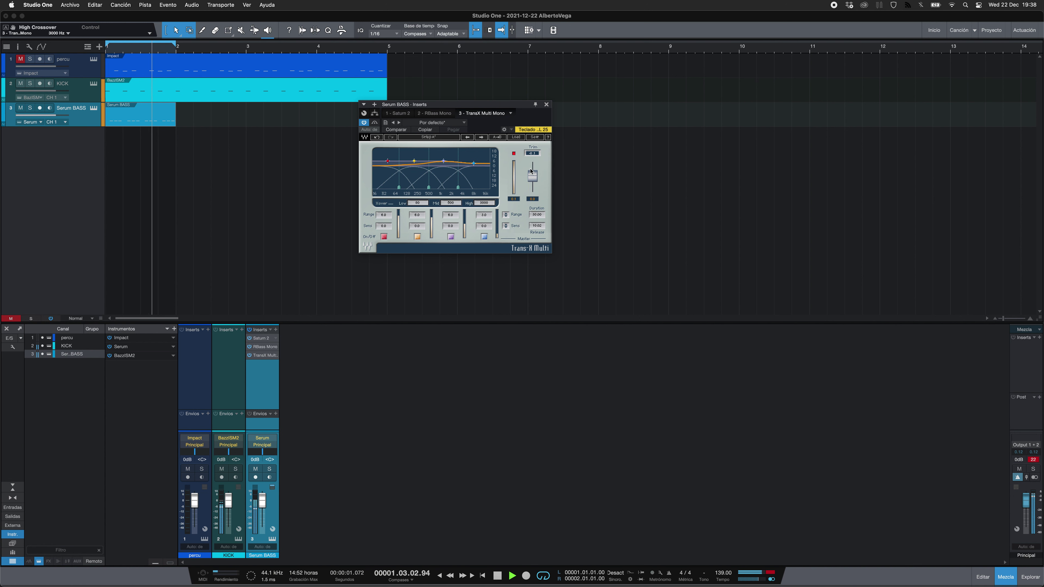
pyautogui.moveTo(530, 172); pyautogui.dragTo(530, 174)
pyautogui.click(511, 166)
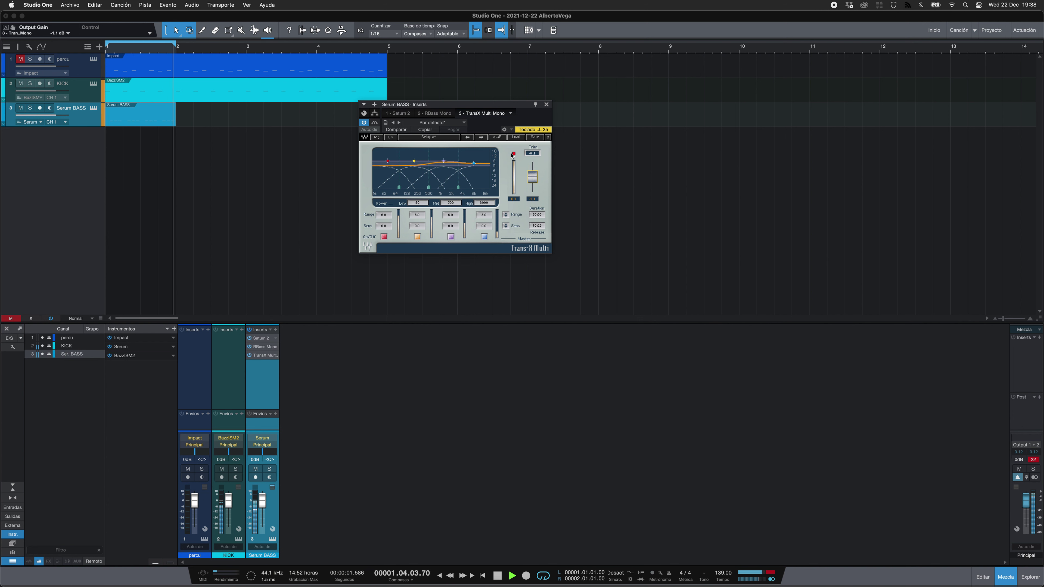
pyautogui.click(546, 105)
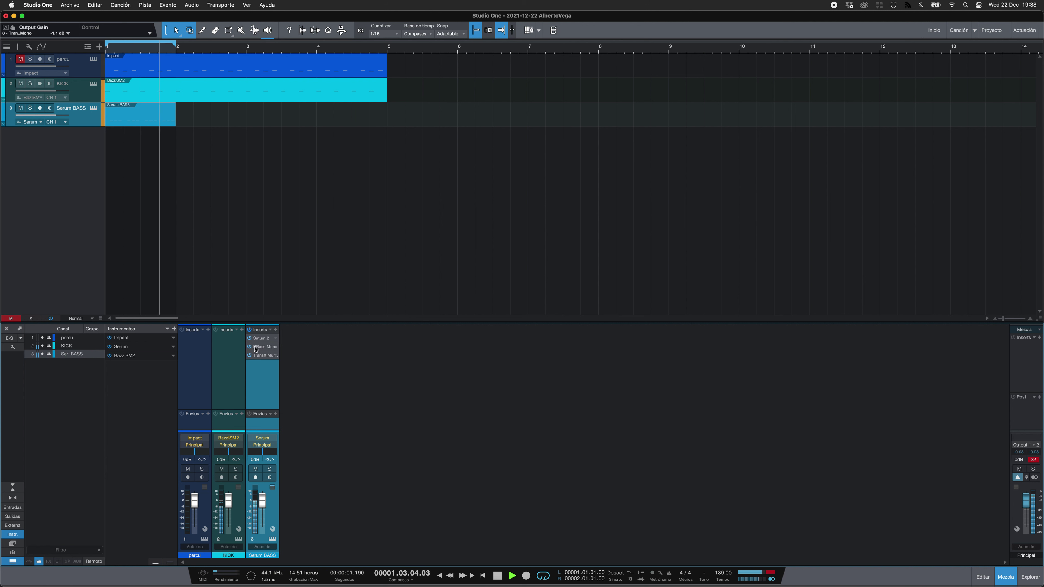
# Try placing RBass Mono after TransX Multi in the Serum BASS insert chain
pyautogui.moveTo(263, 347); pyautogui.dragTo(260, 369)
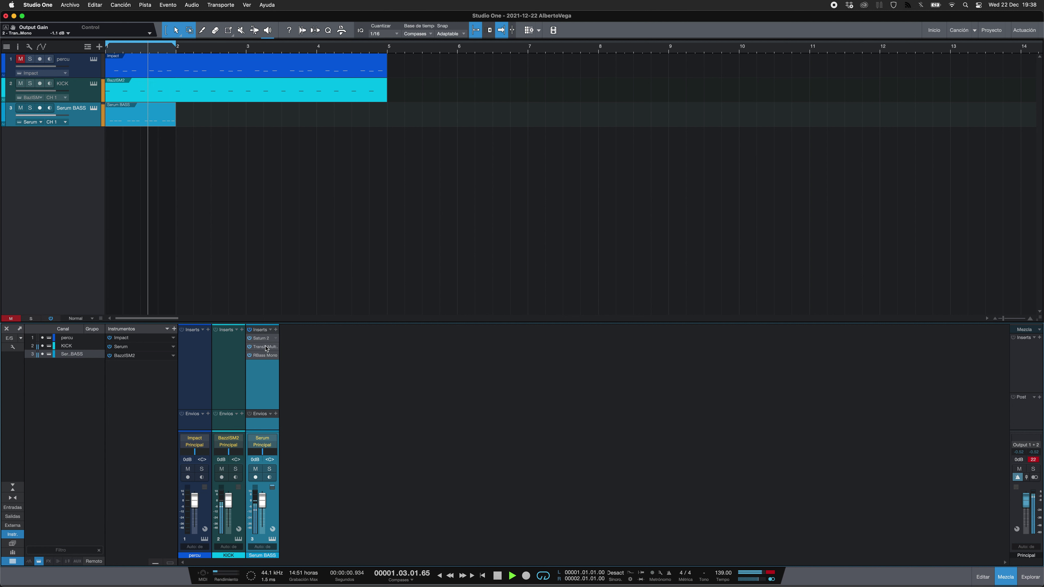
# Insert MSaturator at the end of the Serum BASS insert chain
pyautogui.click(276, 330)
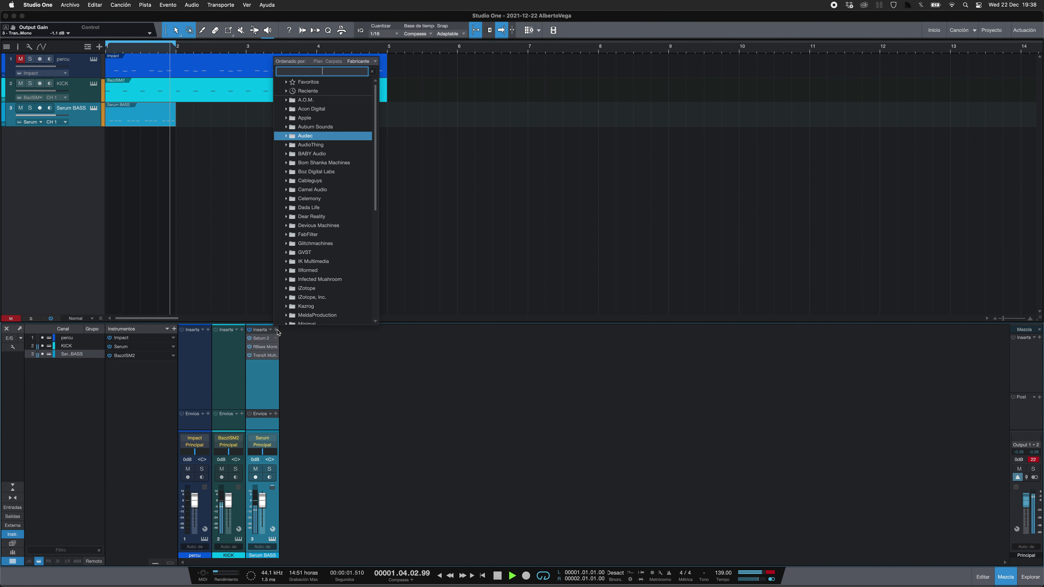
pyautogui.write('sat')
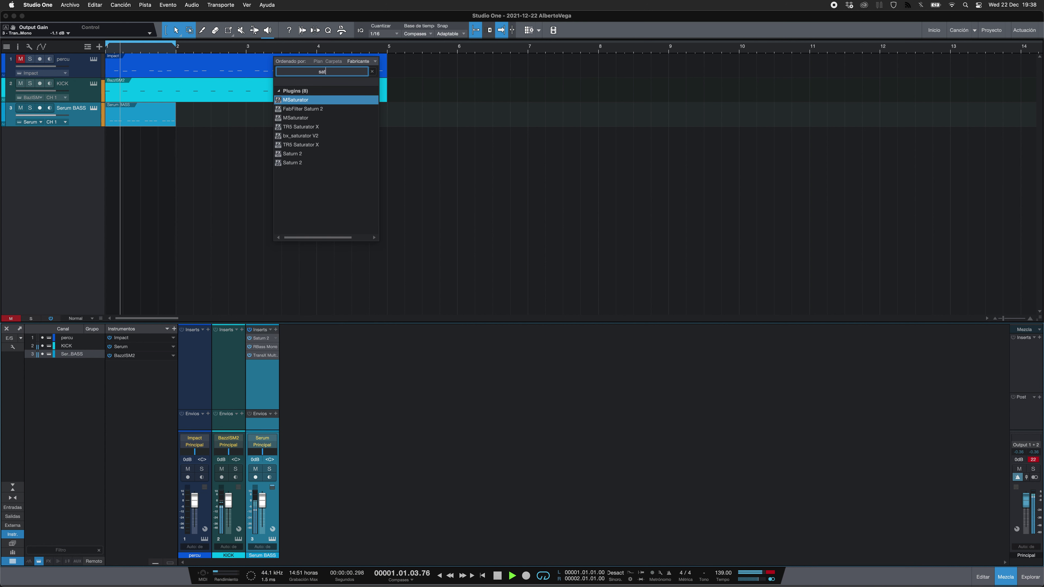
pyautogui.press('Return')
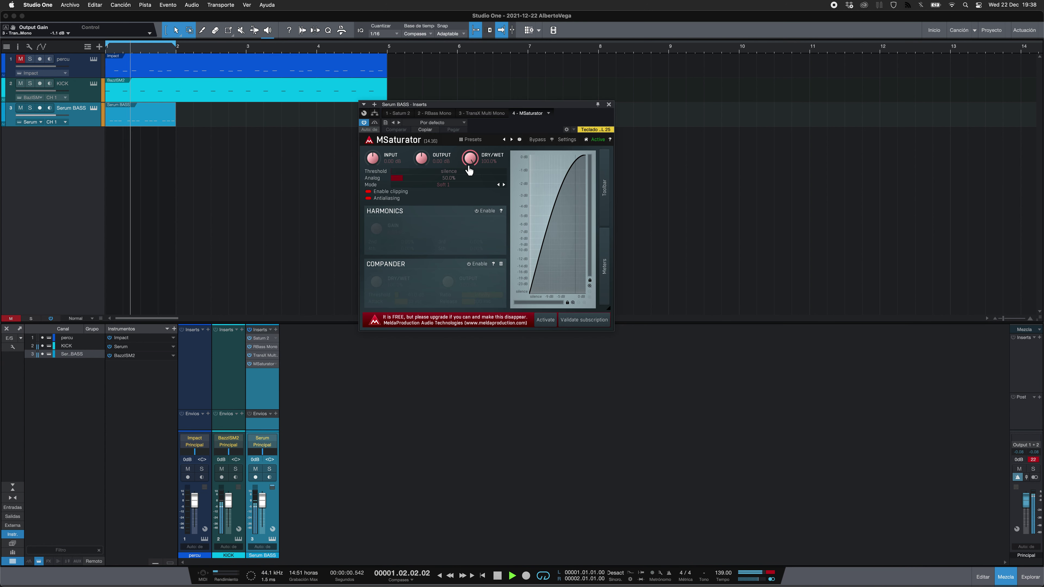
# Raise MSaturator's input gain, lower its output gain to -2.50 dB, and close its window
pyautogui.moveTo(428, 153); pyautogui.dragTo(386, 169)
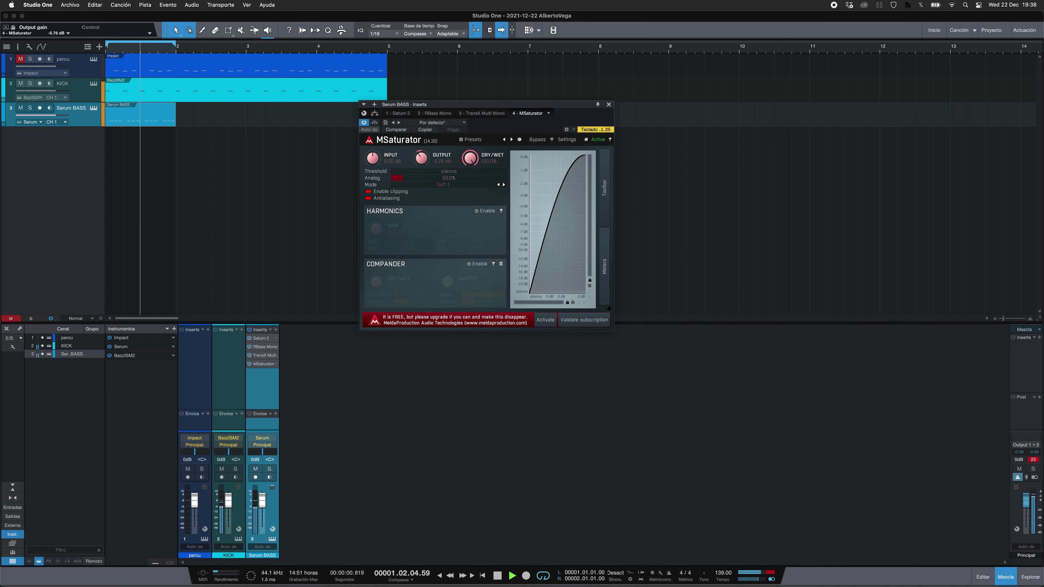
pyautogui.moveTo(372, 157); pyautogui.dragTo(372, 150)
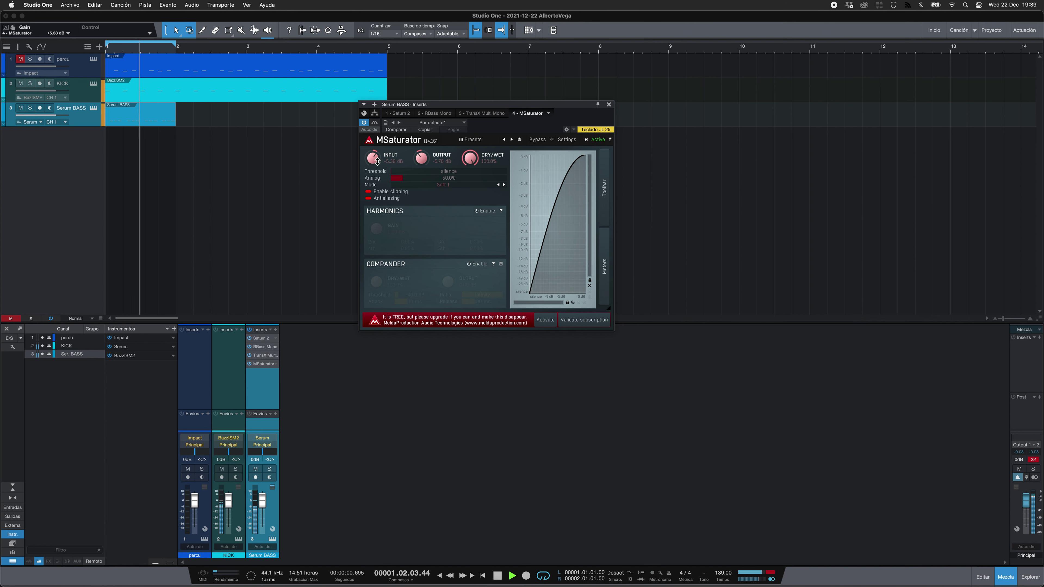
pyautogui.moveTo(376, 159); pyautogui.dragTo(421, 143)
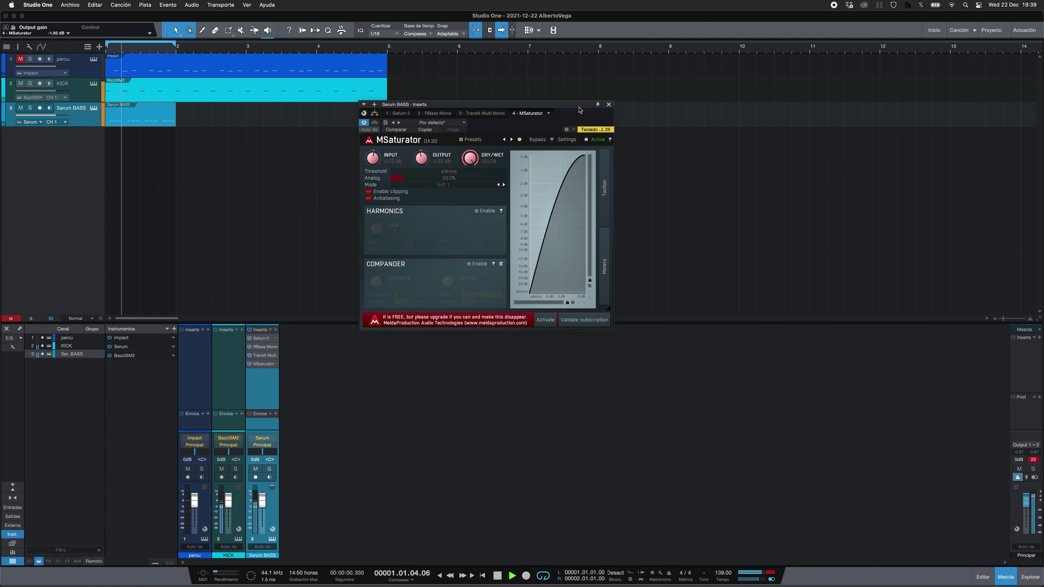
pyautogui.click(609, 104)
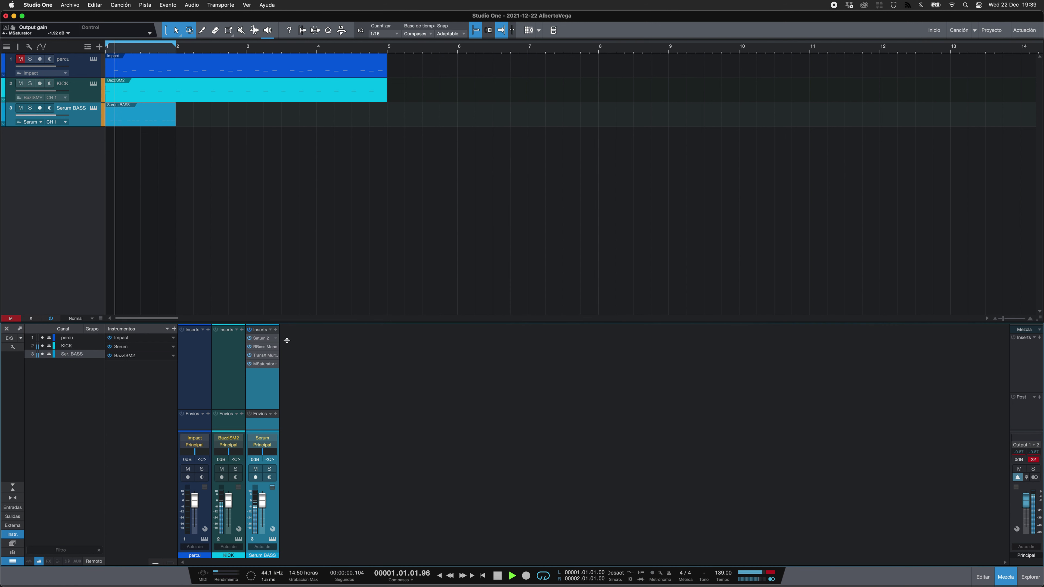
pyautogui.click(259, 364)
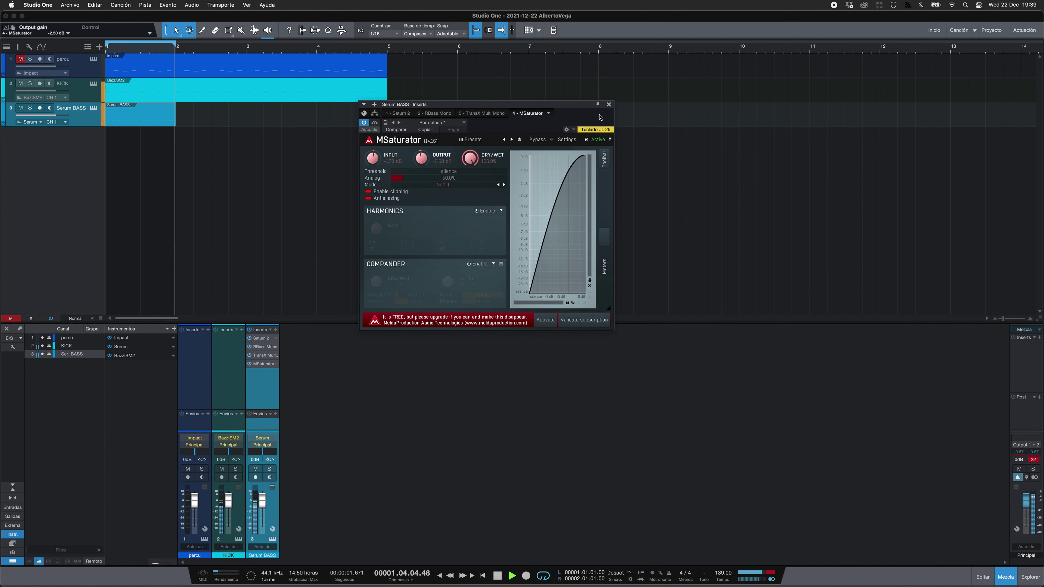
pyautogui.click(608, 104)
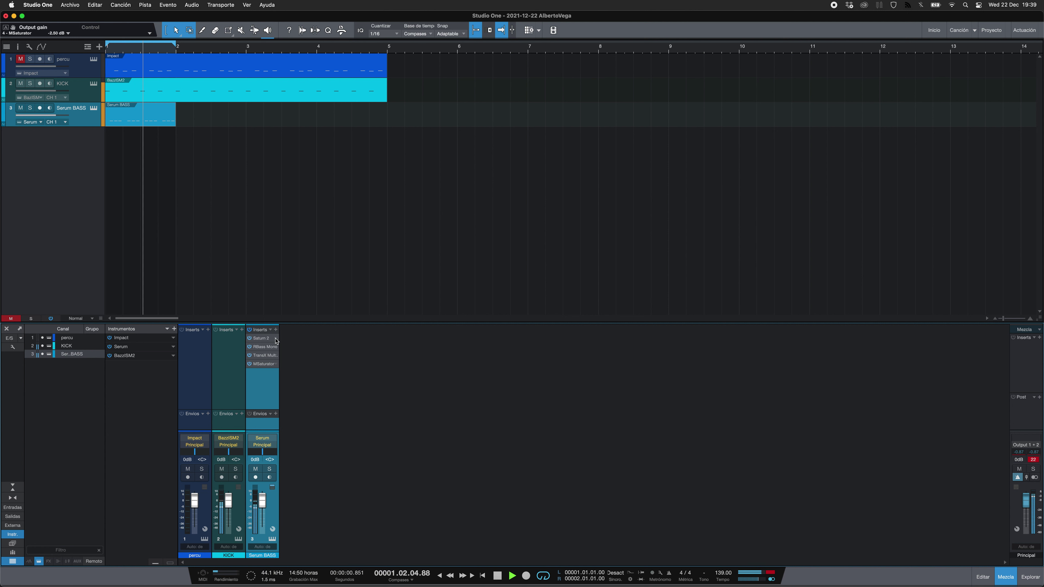
# Insert LFOTool at the end of the Serum BASS insert chain
pyautogui.click(276, 330)
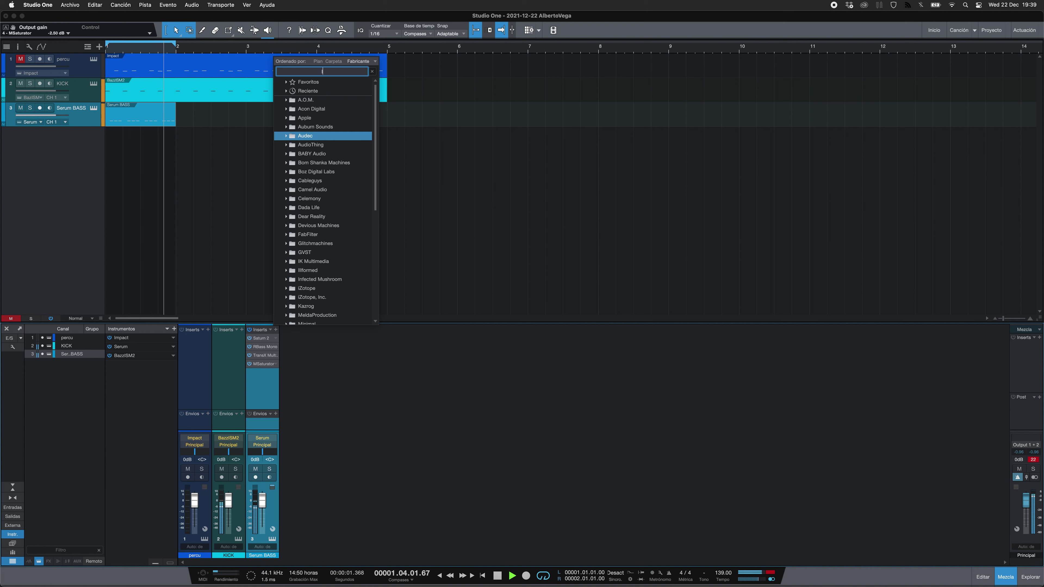
pyautogui.write('lfo')
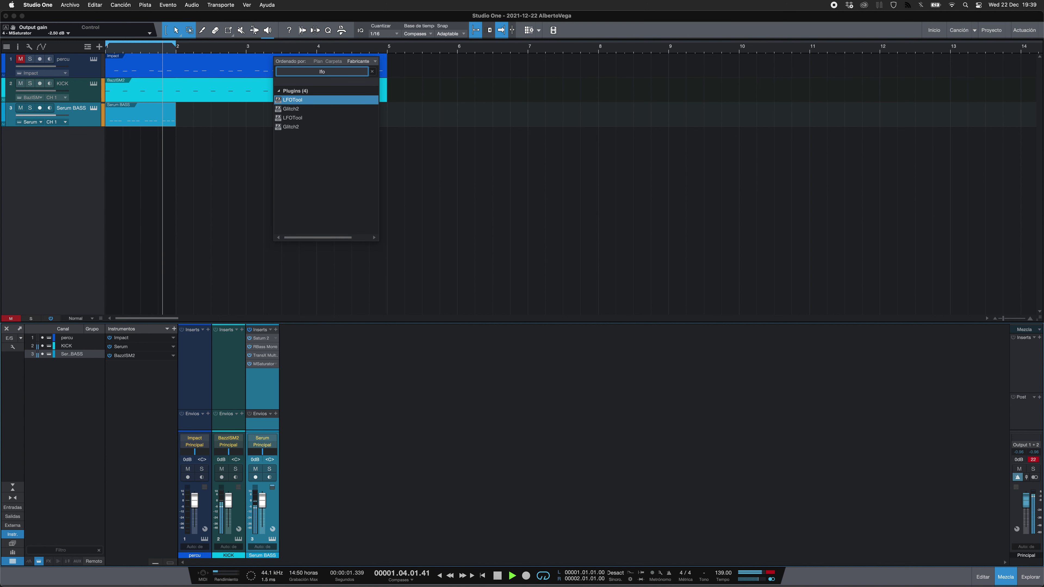
pyautogui.press('Return')
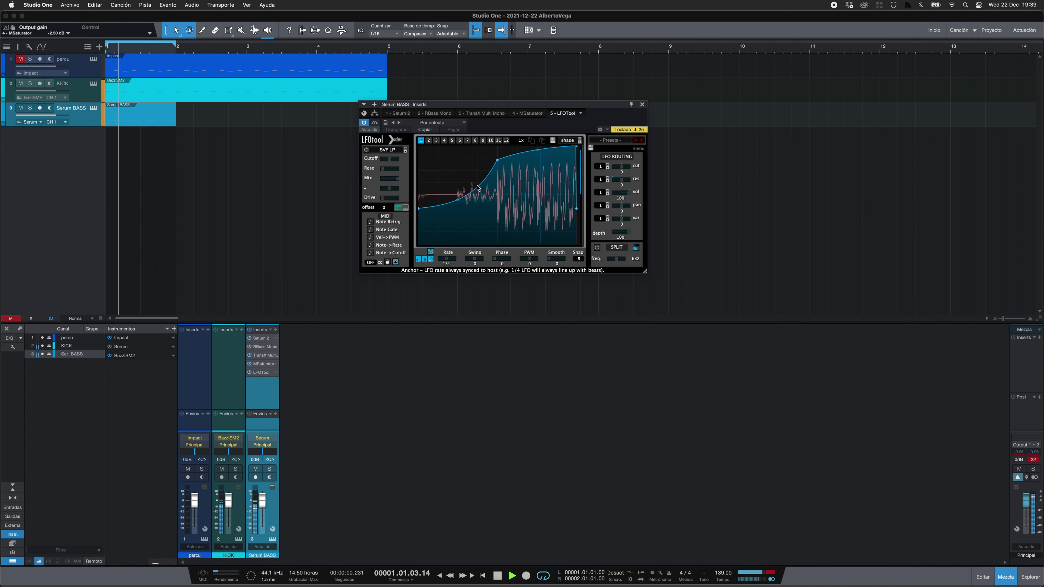
# Reshape LFOTool's volume curve with a silent first 20%, a steeper rounded rise and a fall starting at 97%, and close its window
pyautogui.moveTo(497, 161); pyautogui.dragTo(492, 144)
pyautogui.doubleClick(446, 201)
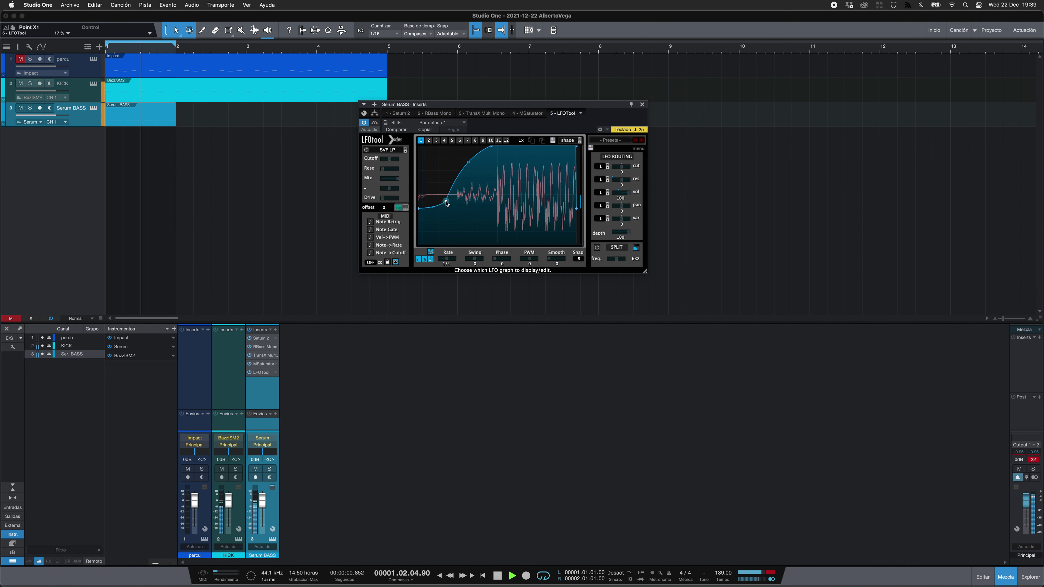
pyautogui.moveTo(447, 204); pyautogui.dragTo(450, 243)
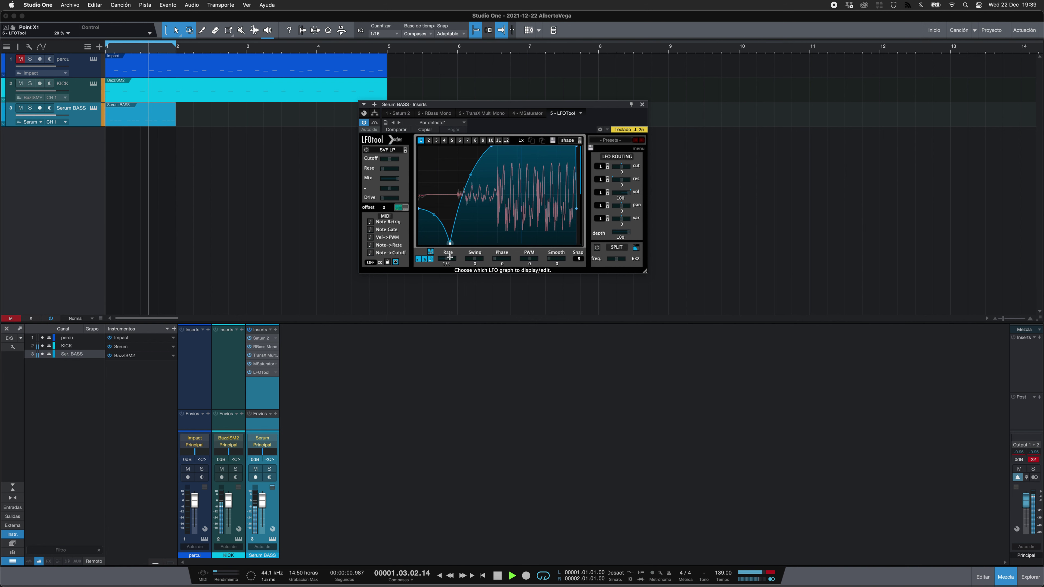
pyautogui.moveTo(417, 210); pyautogui.dragTo(416, 269)
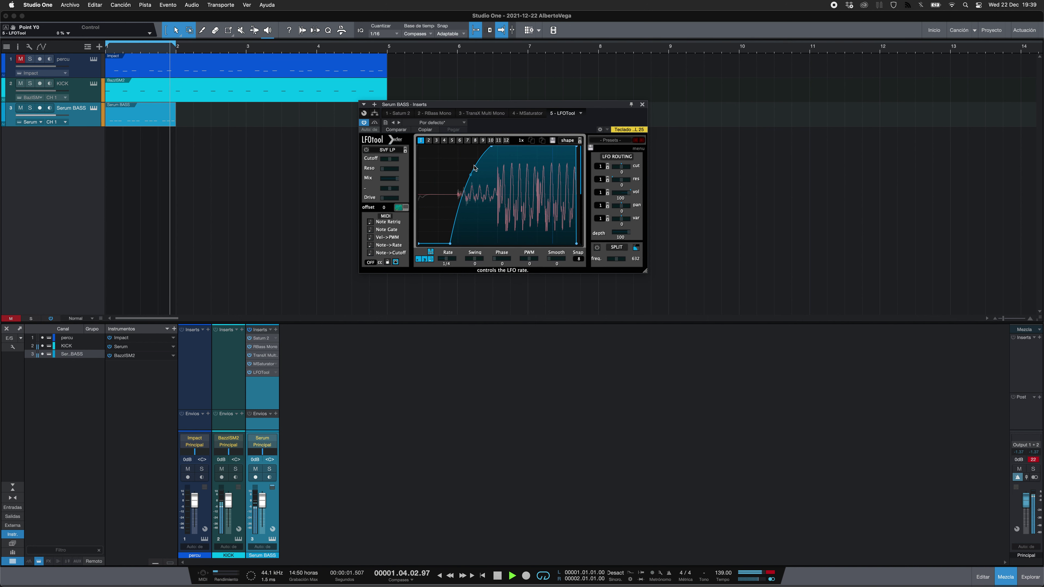
pyautogui.moveTo(471, 176); pyautogui.dragTo(468, 166)
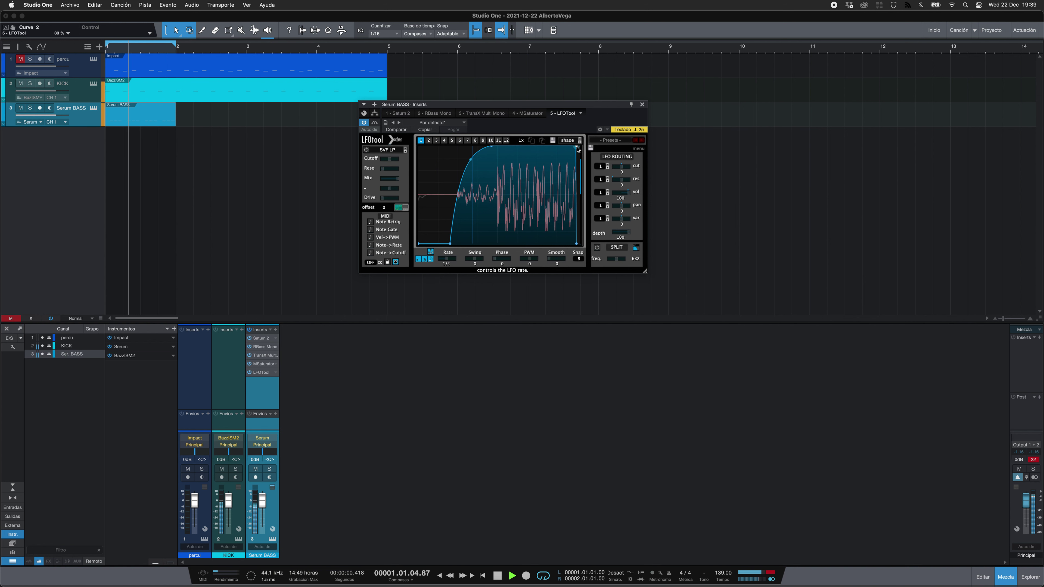
pyautogui.moveTo(577, 147); pyautogui.dragTo(571, 143)
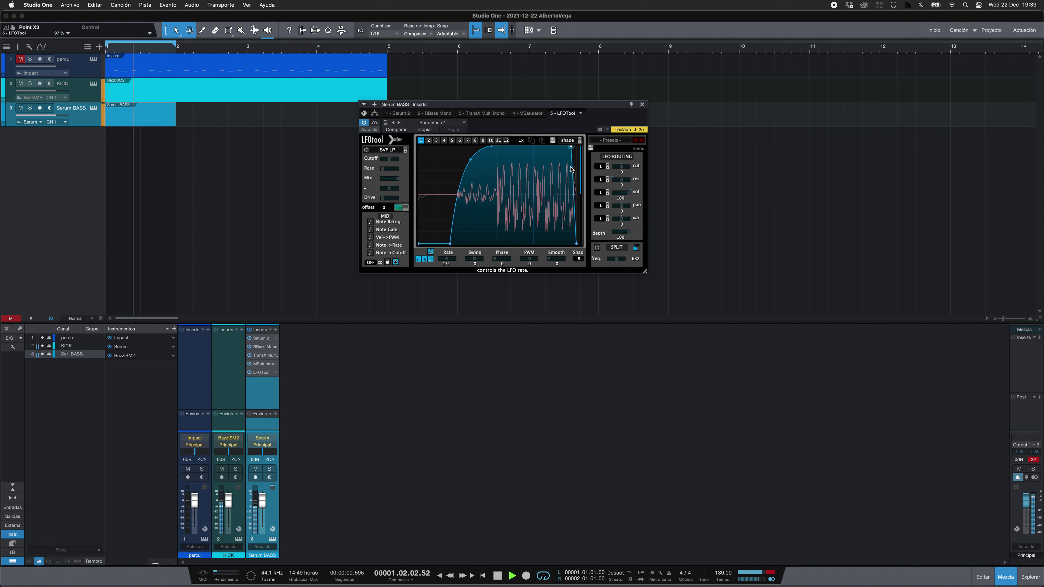
pyautogui.click(642, 104)
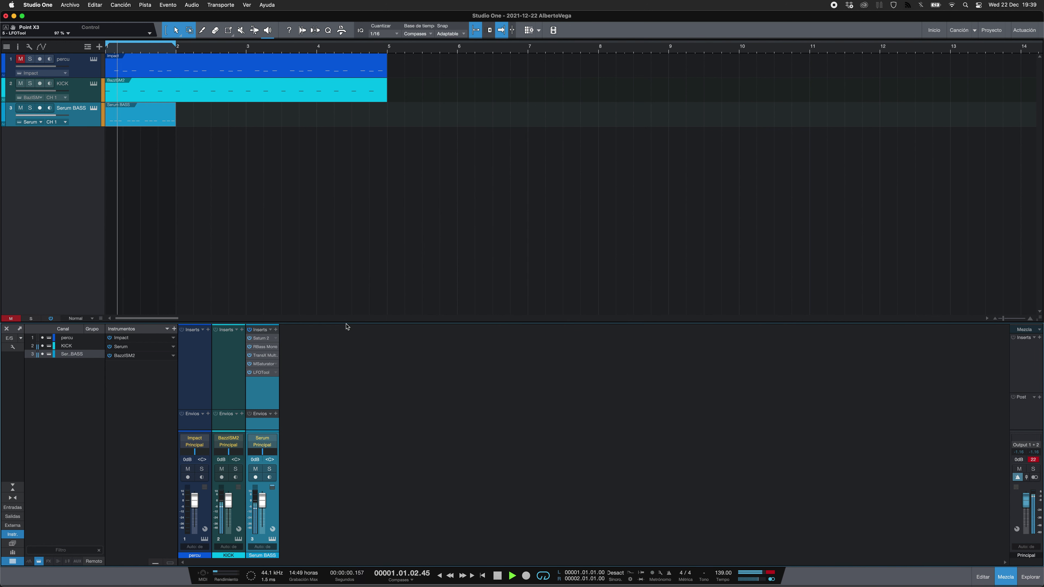
# Insert occularScope after LFOTool on the Serum BASS channel
pyautogui.click(276, 329)
pyautogui.write('occ')
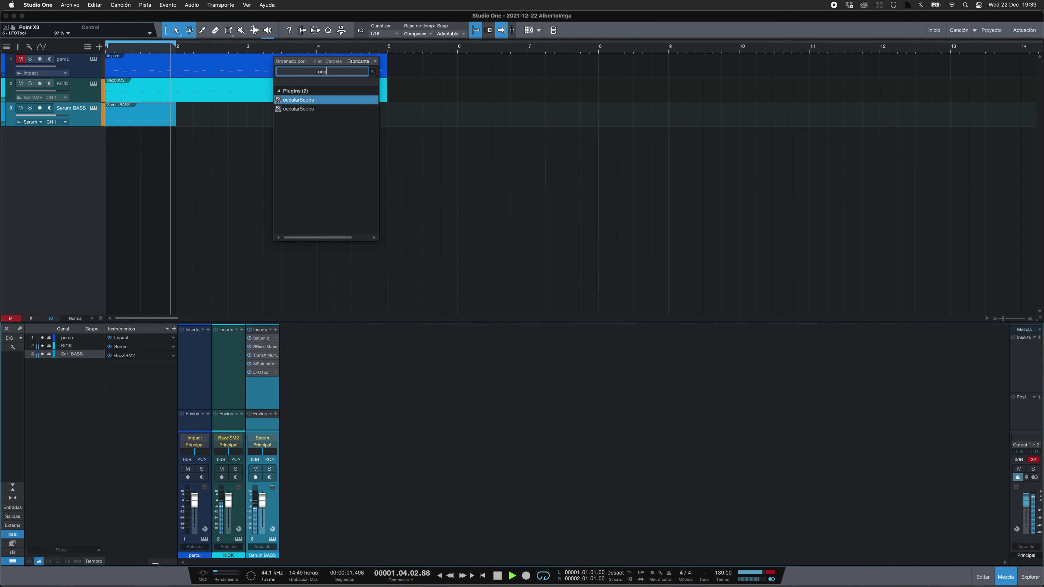
pyautogui.press('Return')
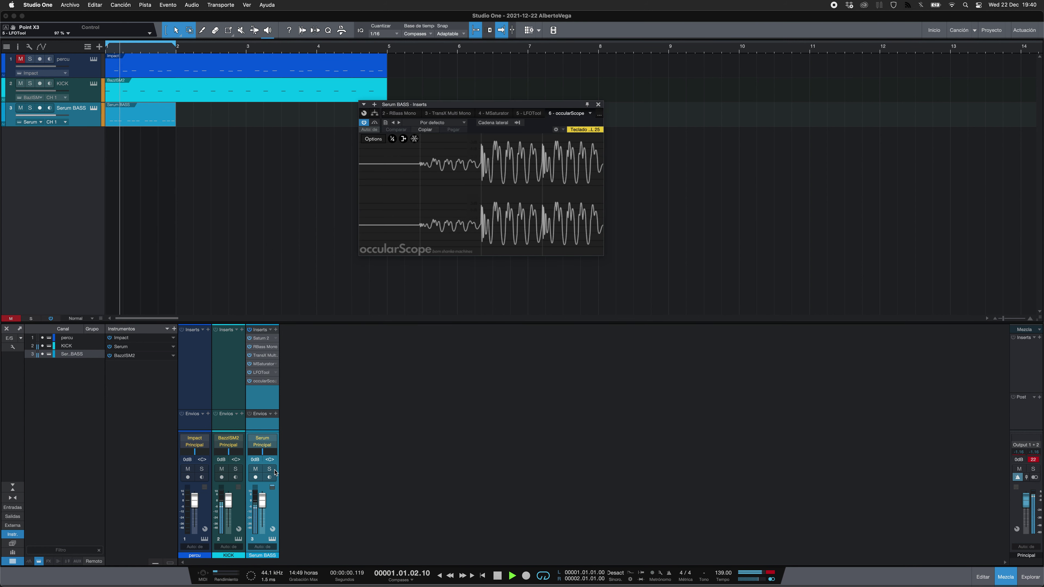
# In Serum, set the filter cutoff modulation amounts to 27 for Env 3 and 32 for Env 2
pyautogui.click(272, 539)
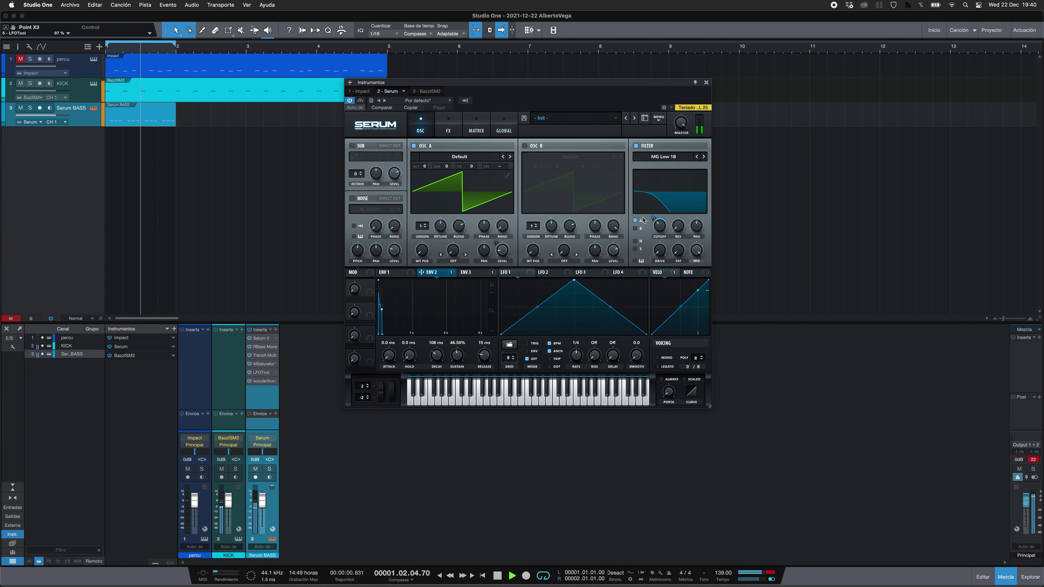
pyautogui.click(479, 274)
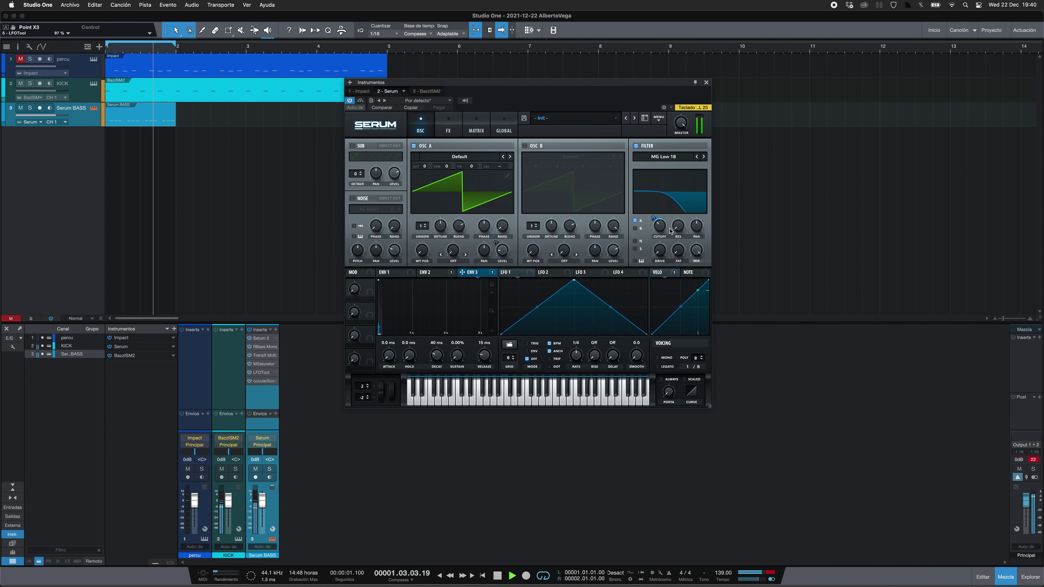
pyautogui.moveTo(654, 221); pyautogui.dragTo(654, 218)
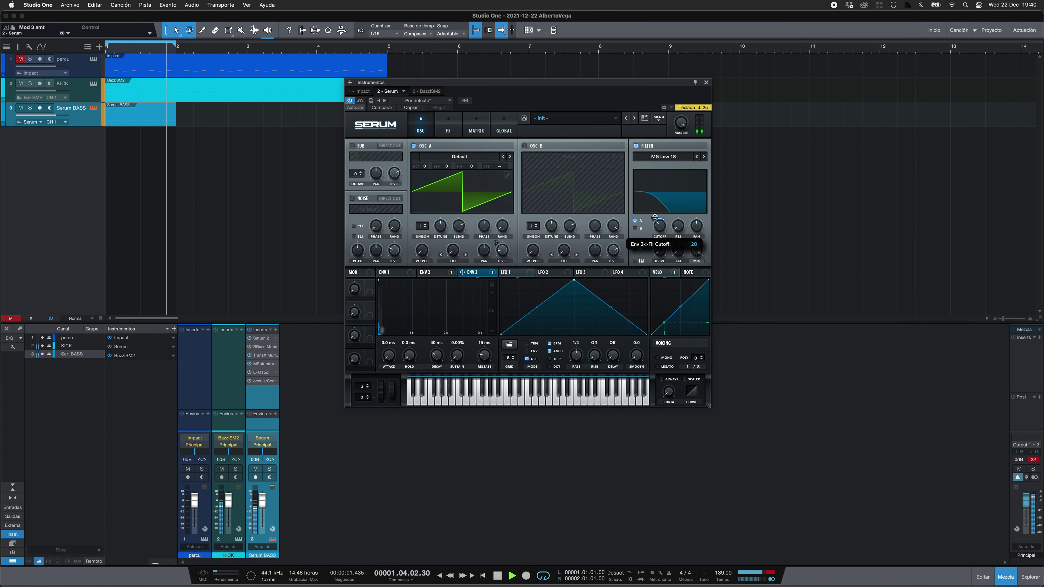
pyautogui.click(436, 277)
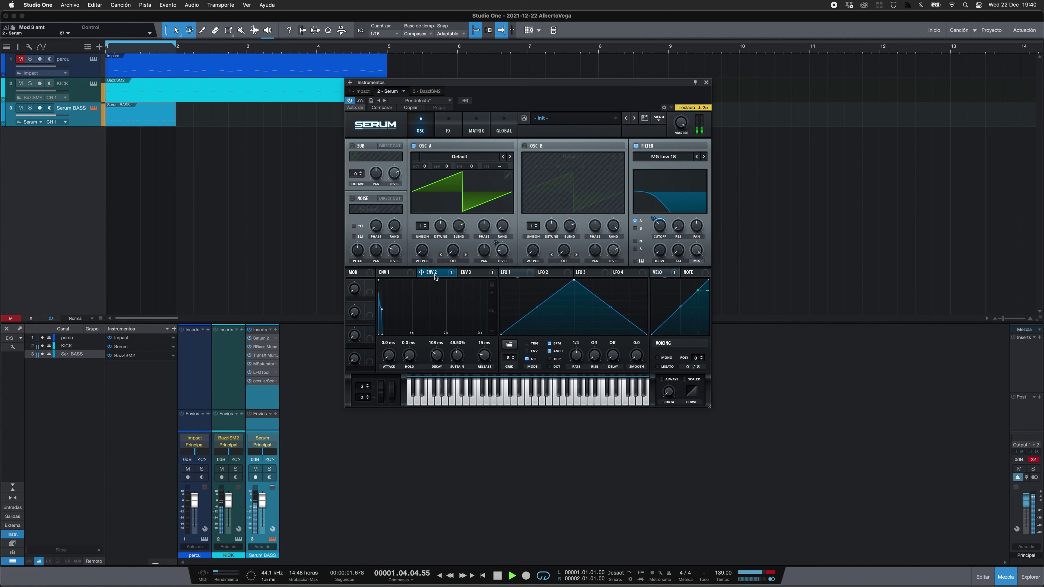
pyautogui.moveTo(435, 276); pyautogui.dragTo(656, 223)
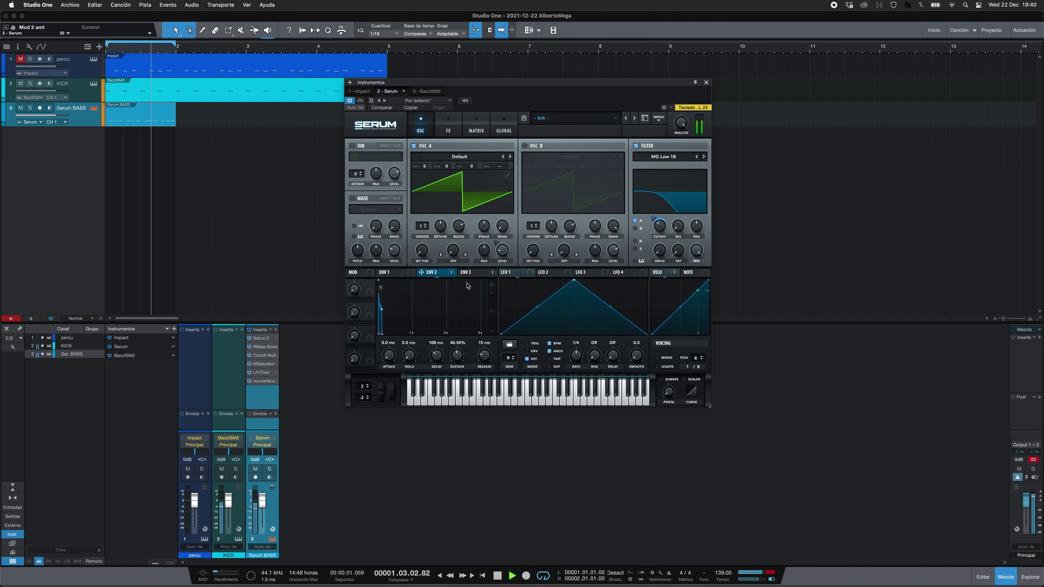
# Set Serum's Env 2 sustain to 46.60% and Env 3 decay to 45 ms, and close the instrument window
pyautogui.click(492, 287)
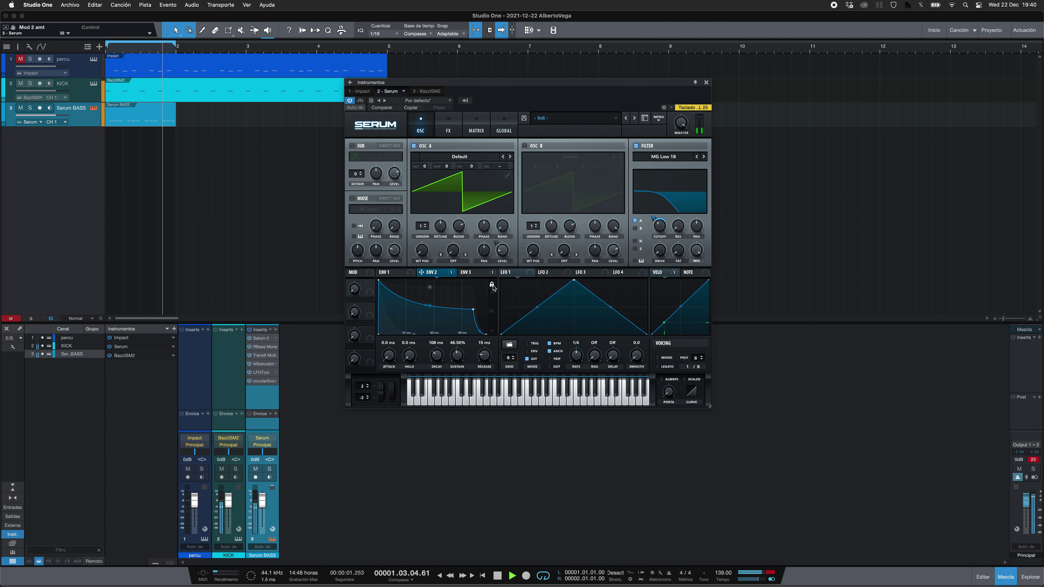
pyautogui.moveTo(458, 356); pyautogui.dragTo(460, 363)
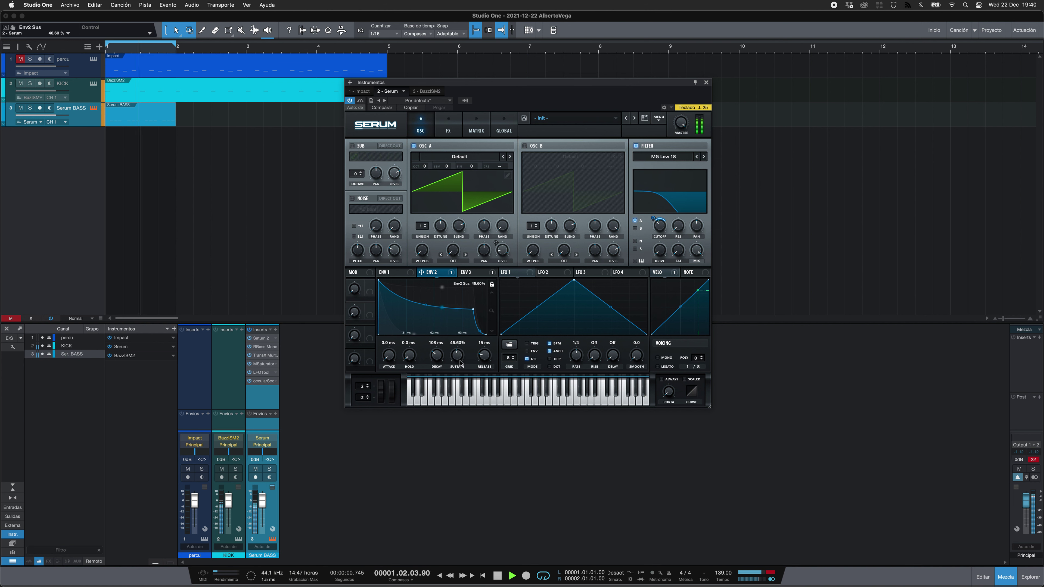
pyautogui.click(483, 275)
pyautogui.moveTo(437, 347); pyautogui.dragTo(485, 361)
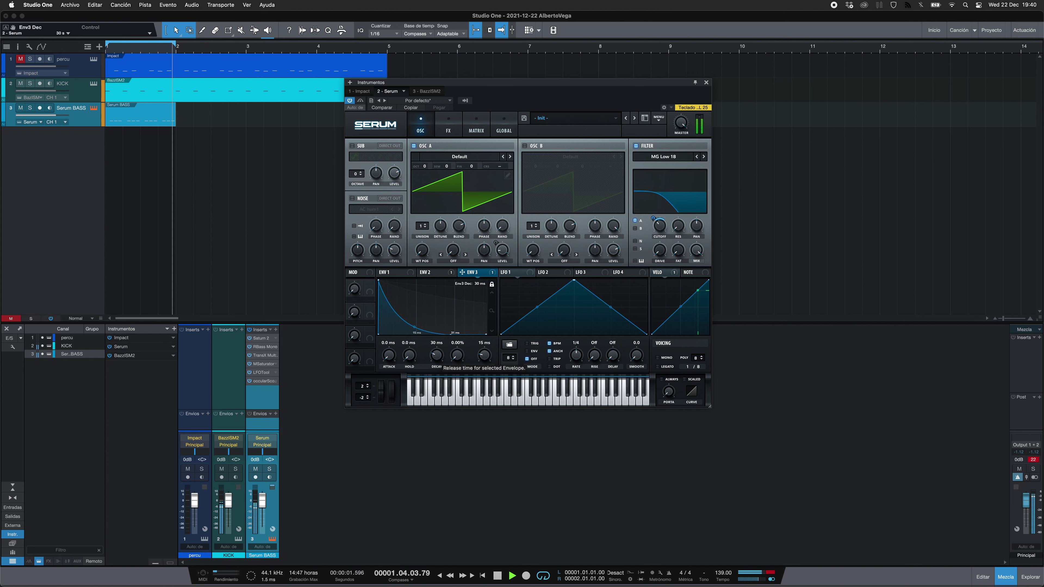
pyautogui.click(439, 345)
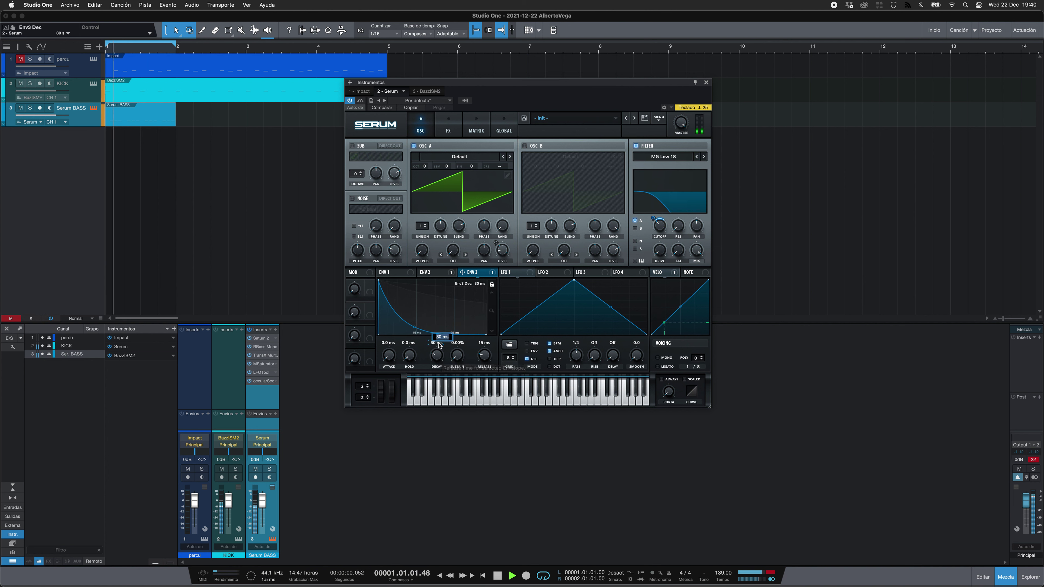
pyautogui.press('Return')
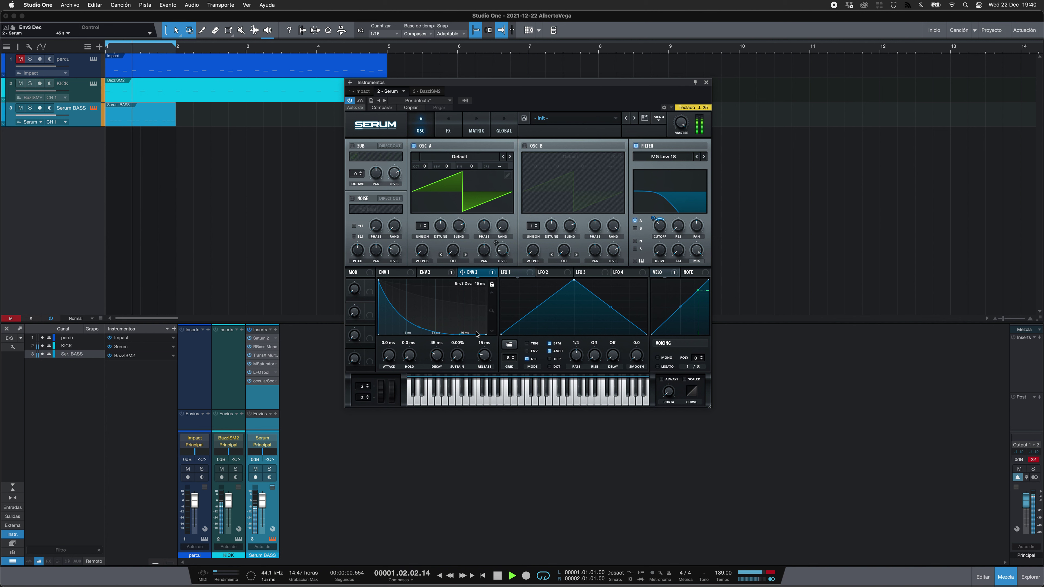
pyautogui.click(705, 82)
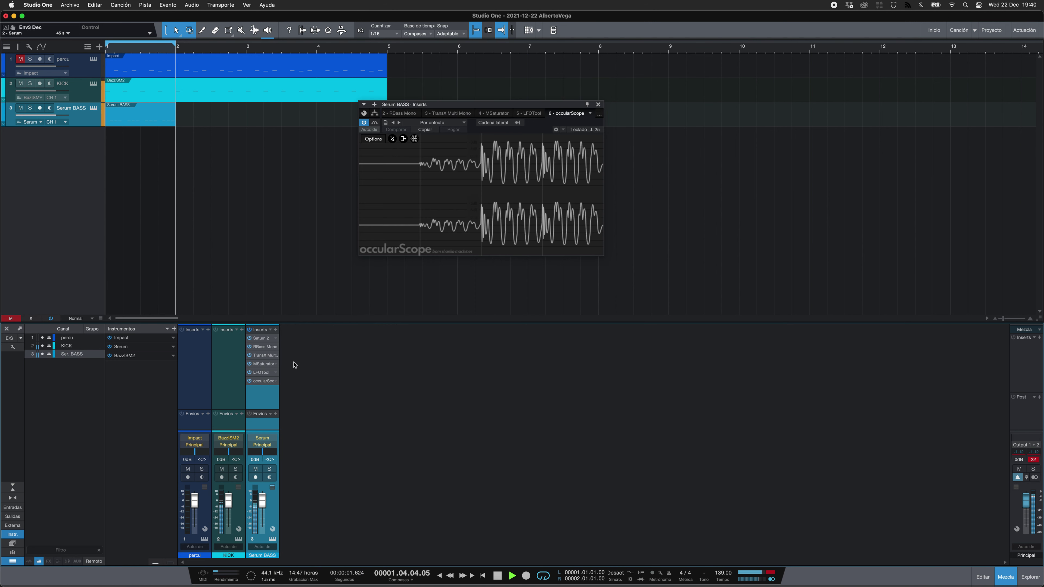
# Enable the sidechain input on occularScope with the KICK channel as its source
pyautogui.click(505, 125)
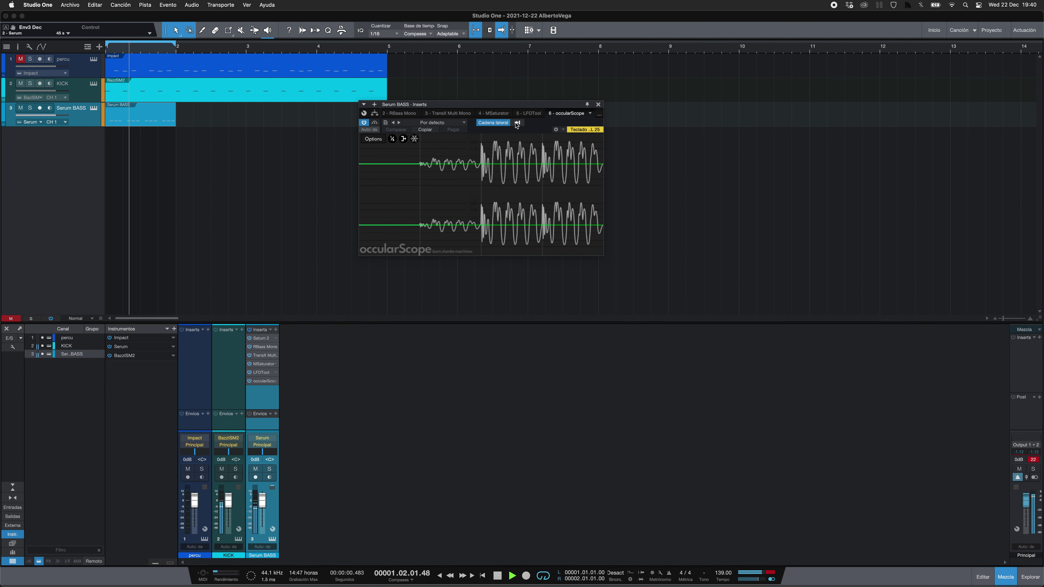
pyautogui.click(517, 124)
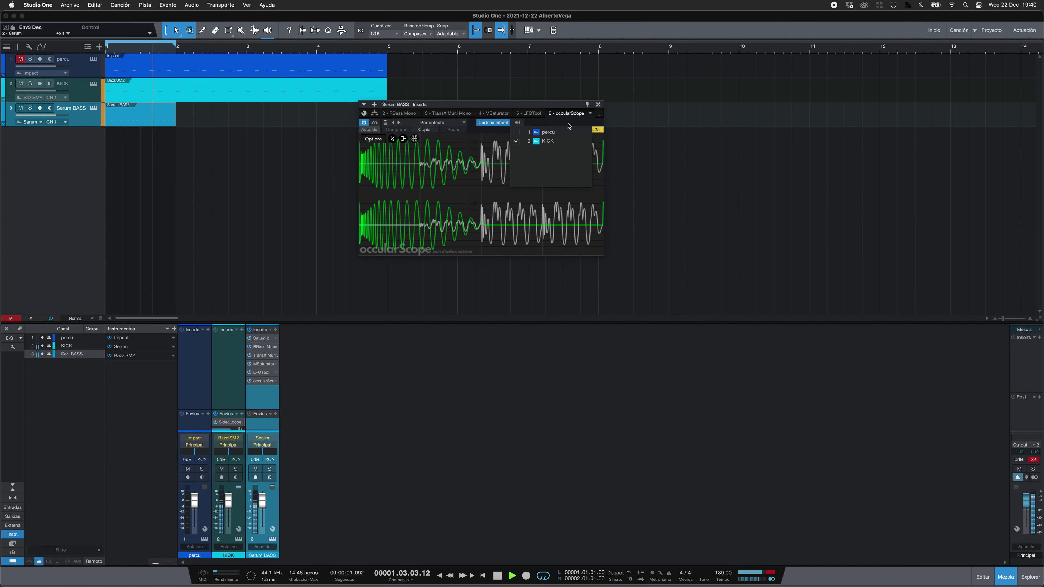
pyautogui.click(562, 107)
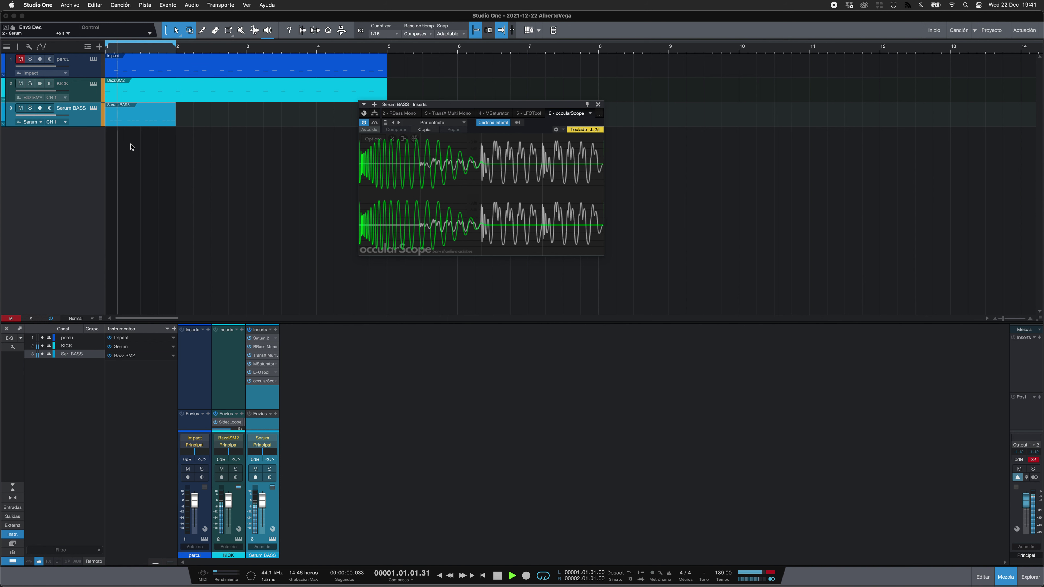
# Check the Serum BASS pattern's note and tune the BazzISM2 kick's fEnd to G0 (49.0 Hz), closing its window
pyautogui.doubleClick(128, 124)
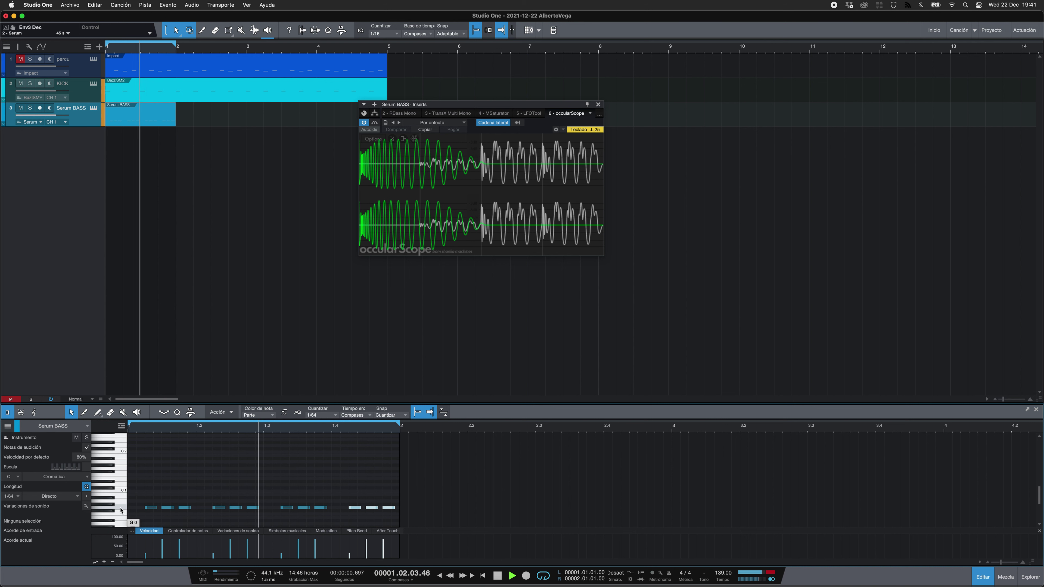
pyautogui.click(93, 84)
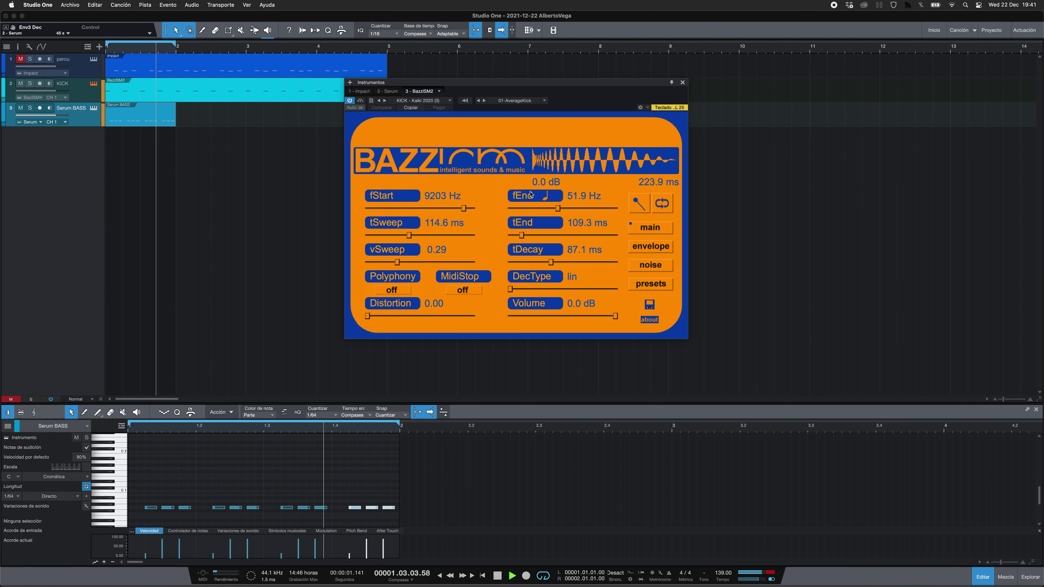
pyautogui.click(547, 201)
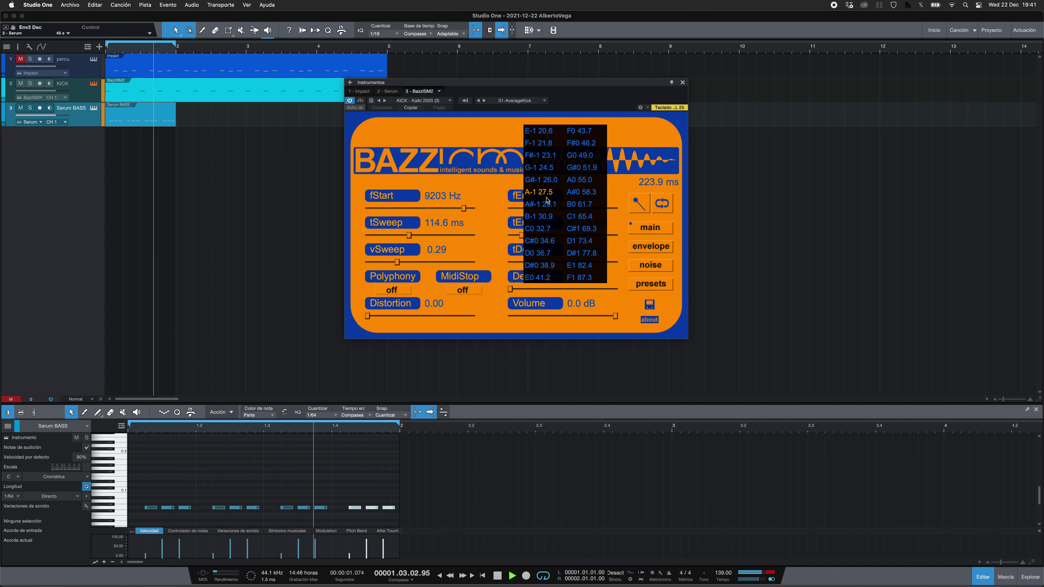
pyautogui.click(576, 156)
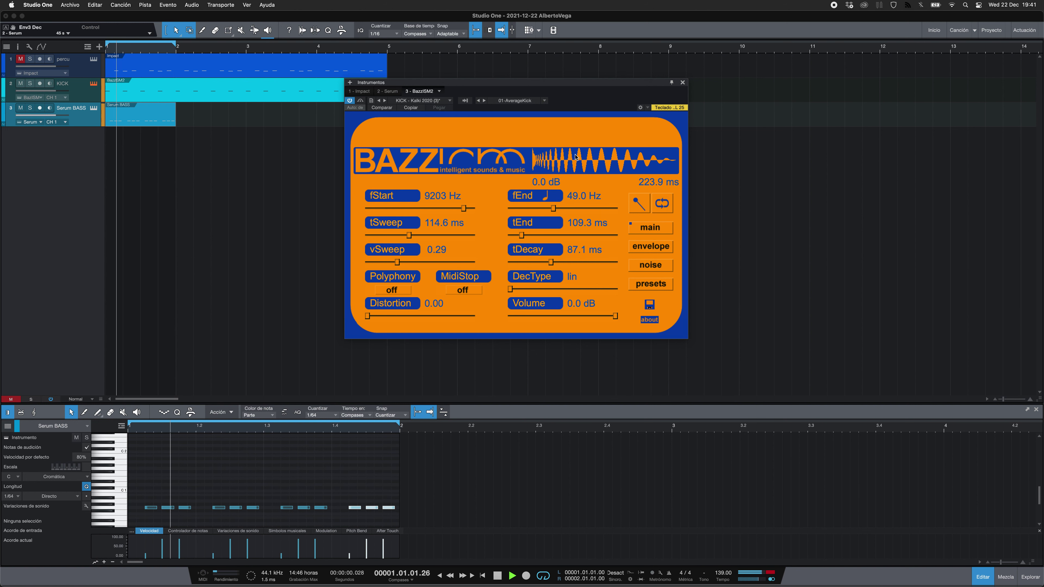
pyautogui.click(682, 83)
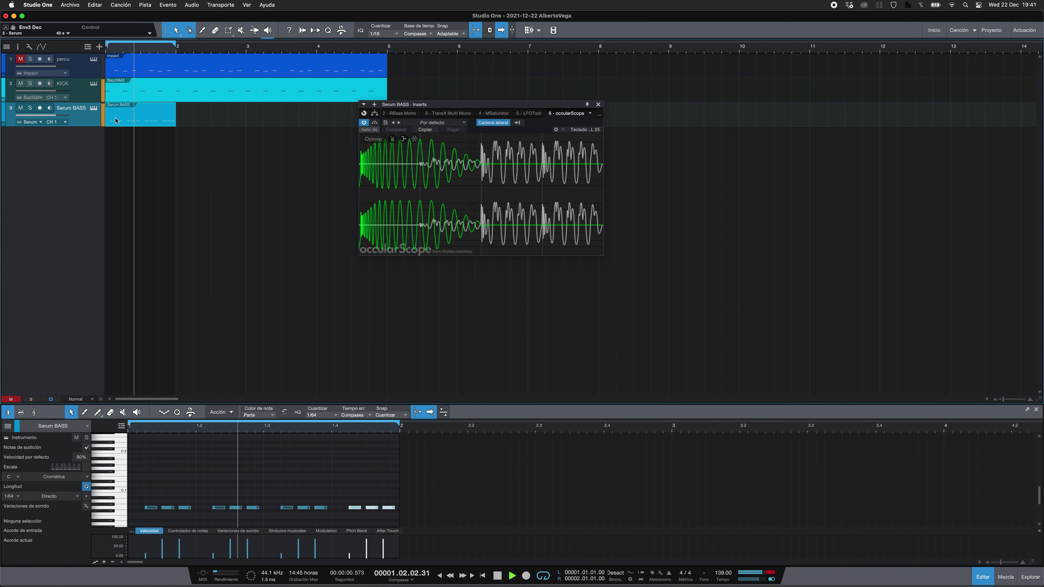
# Move the occularScope window to free space and lower the BazzISM2 kick's fStart to about 9097 Hz, closing the instrument
pyautogui.moveTo(570, 105); pyautogui.dragTo(865, 97)
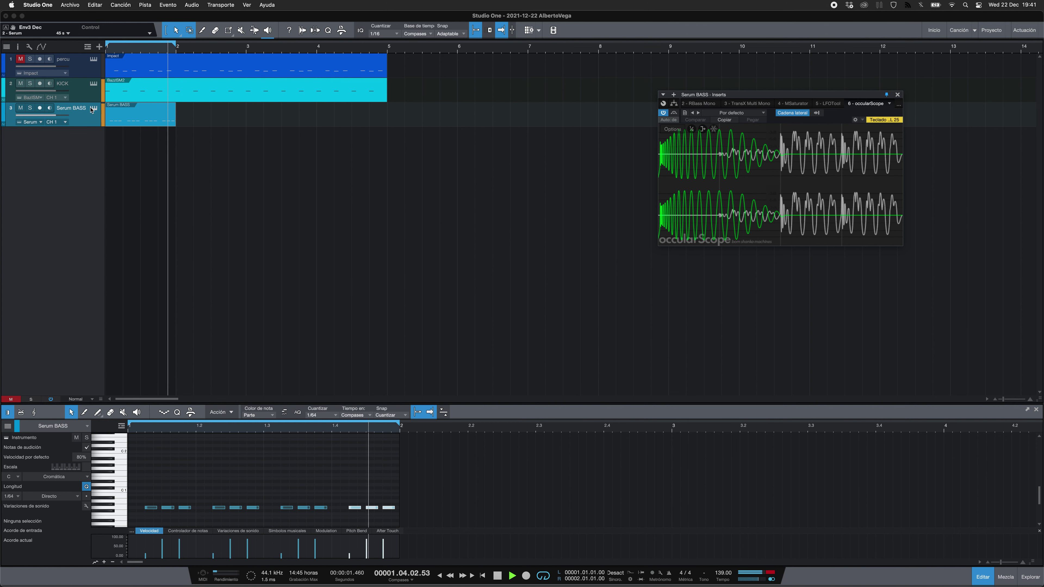
pyautogui.click(94, 84)
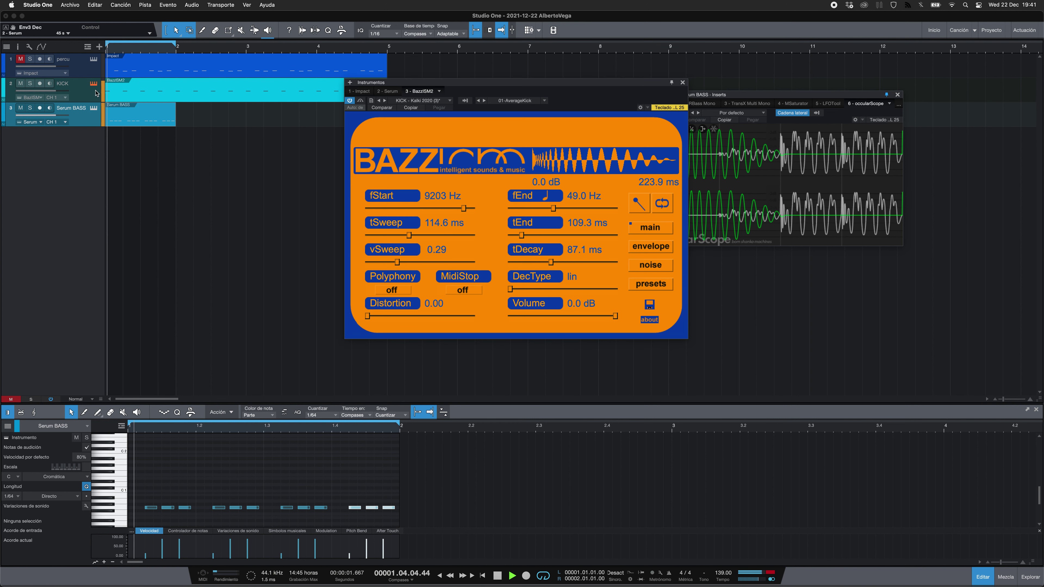
pyautogui.moveTo(463, 211); pyautogui.dragTo(462, 211)
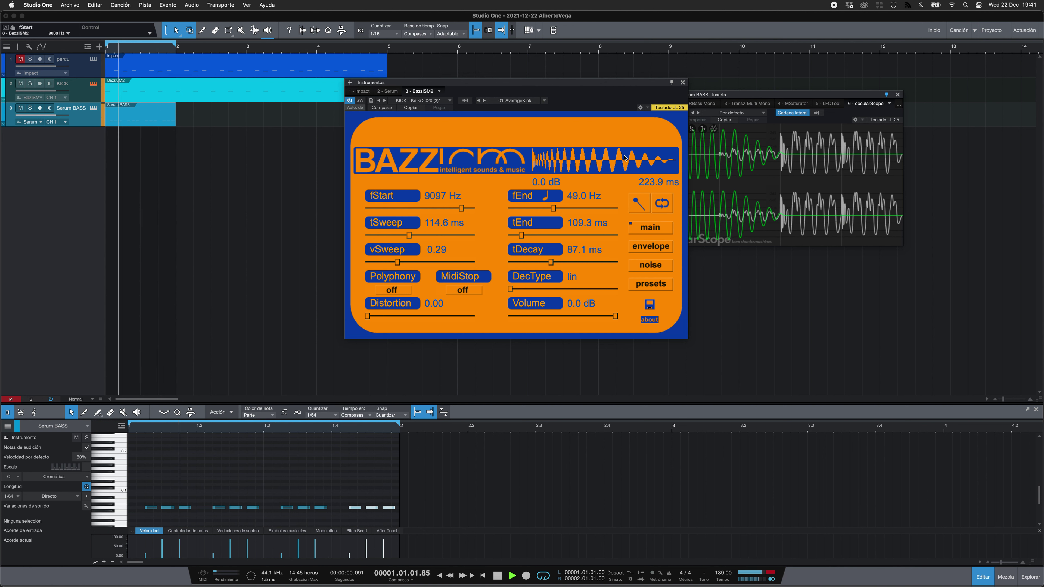
pyautogui.click(682, 83)
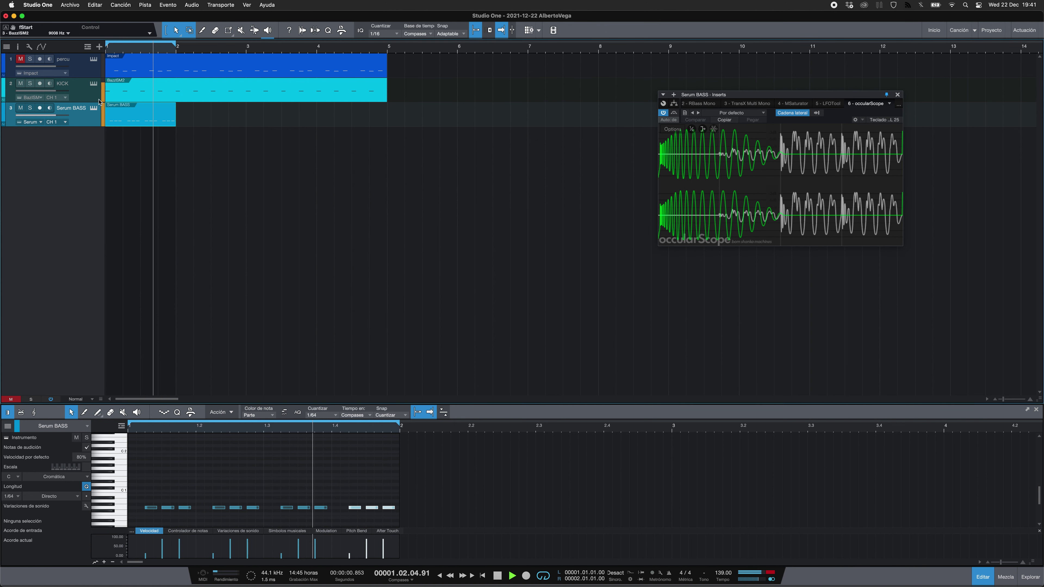
# Assign Serum's velocity modulation to oscillator A's level and set that level to about 24%
pyautogui.click(94, 108)
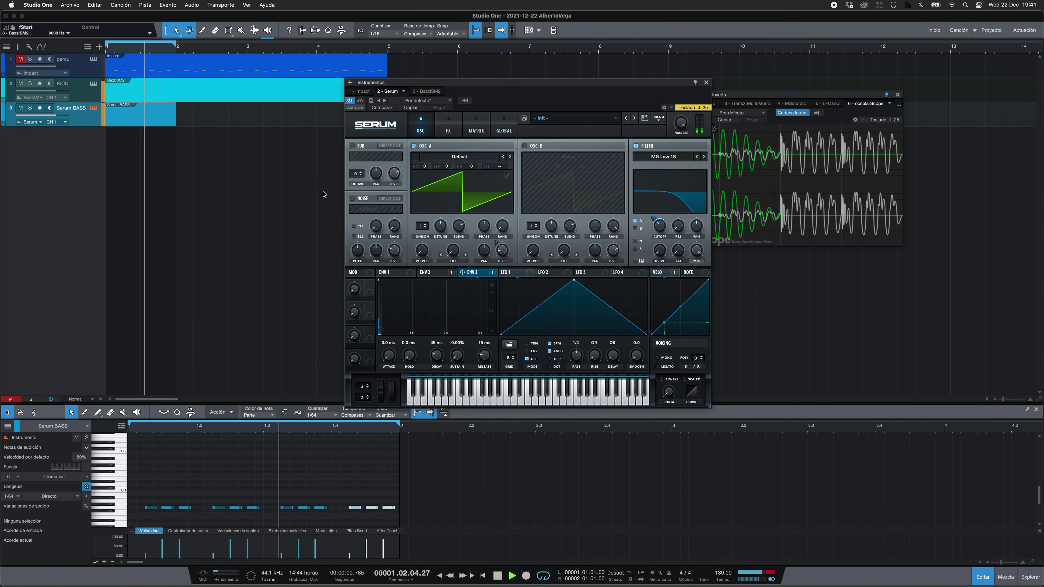
pyautogui.moveTo(654, 274); pyautogui.dragTo(498, 252)
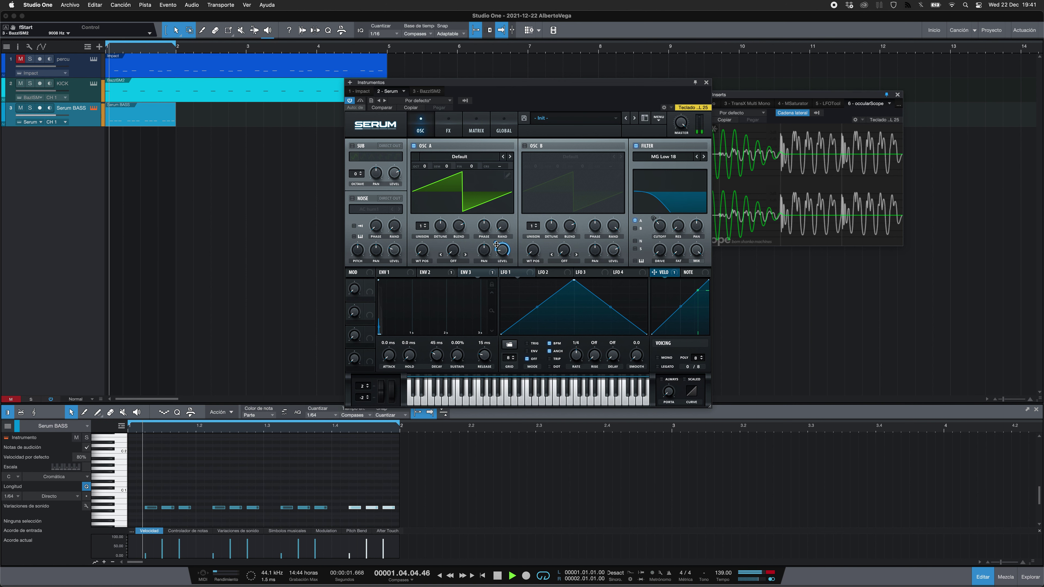
pyautogui.moveTo(500, 250)
pyautogui.moveTo(501, 249); pyautogui.dragTo(499, 245)
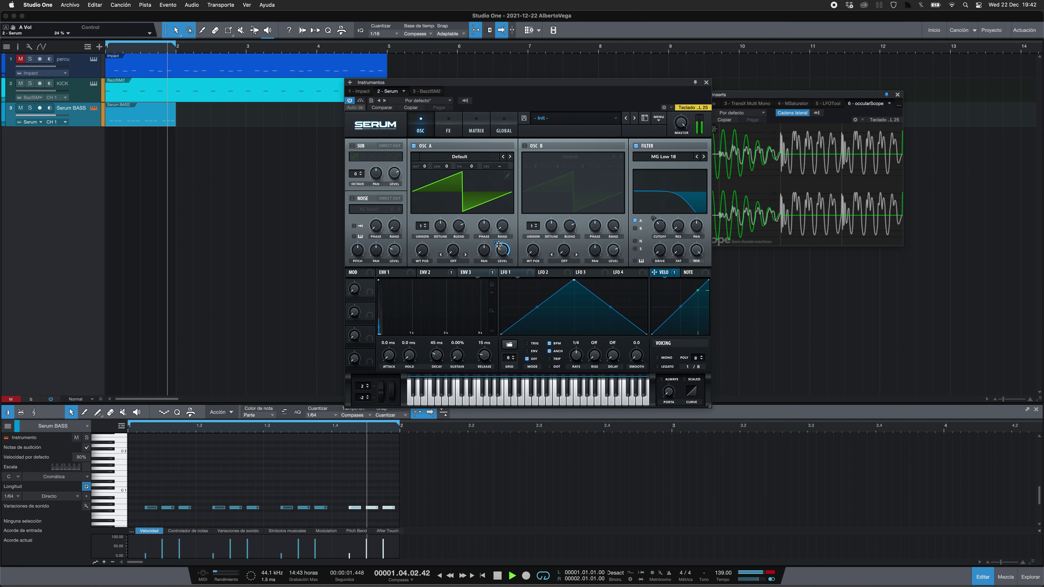
# Try lowering oscillator A's phase to about 166 degrees, restore it to 180 degrees and close the instrument
pyautogui.moveTo(497, 236)
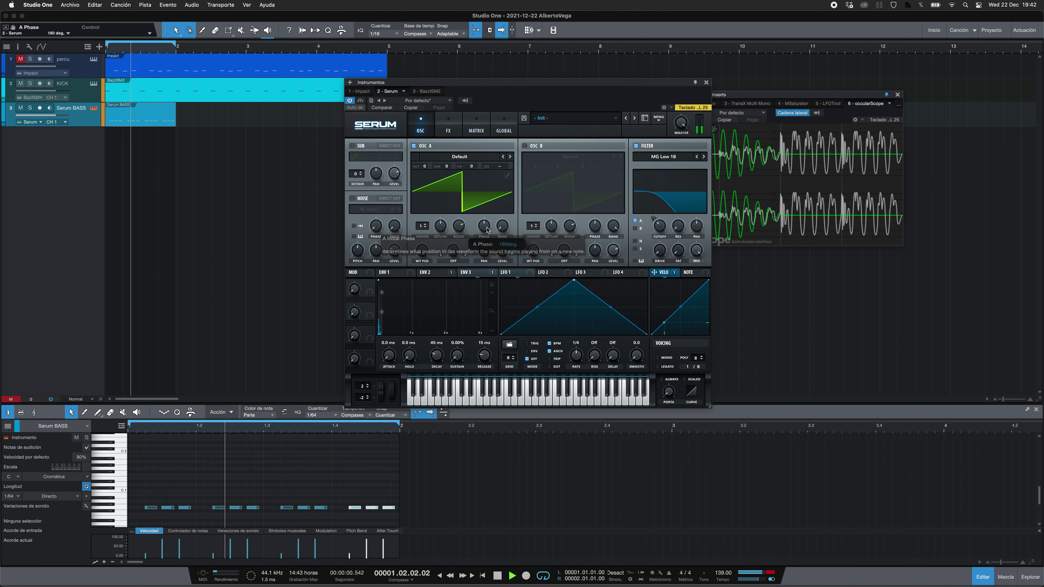
pyautogui.scroll(-1, 487, 230)
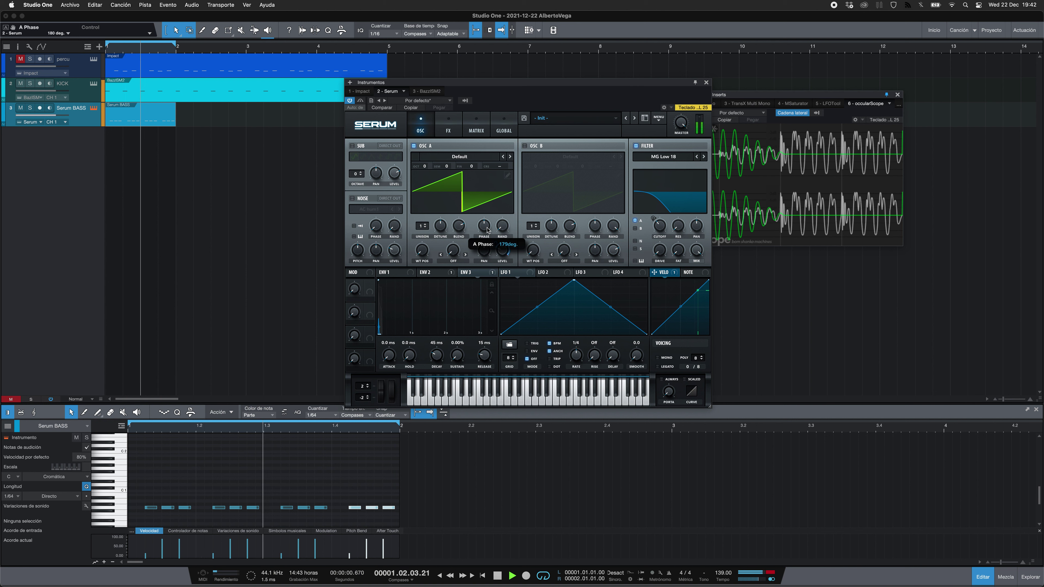
pyautogui.scroll(-2, 488, 231)
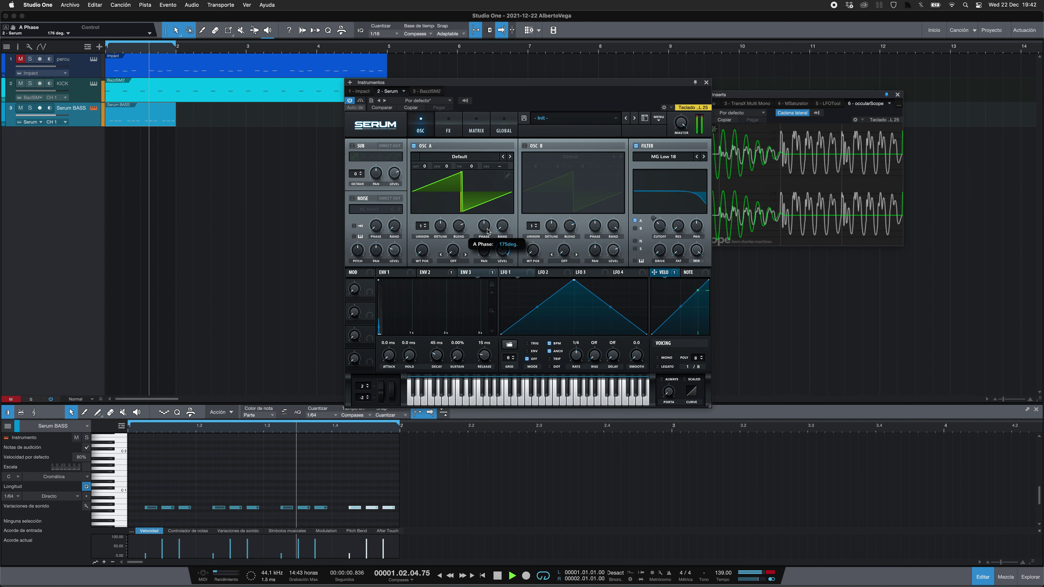
pyautogui.scroll(-4, 488, 233)
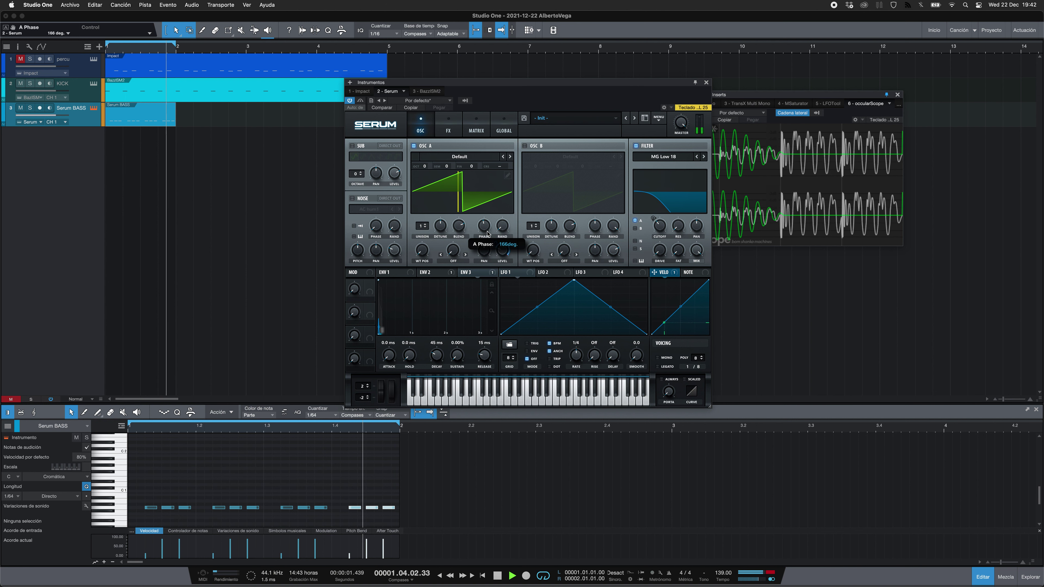
pyautogui.moveTo(485, 241)
pyautogui.mouseDown()
pyautogui.moveTo(483, 296)
pyautogui.moveTo(484, 226)
pyautogui.mouseUp()
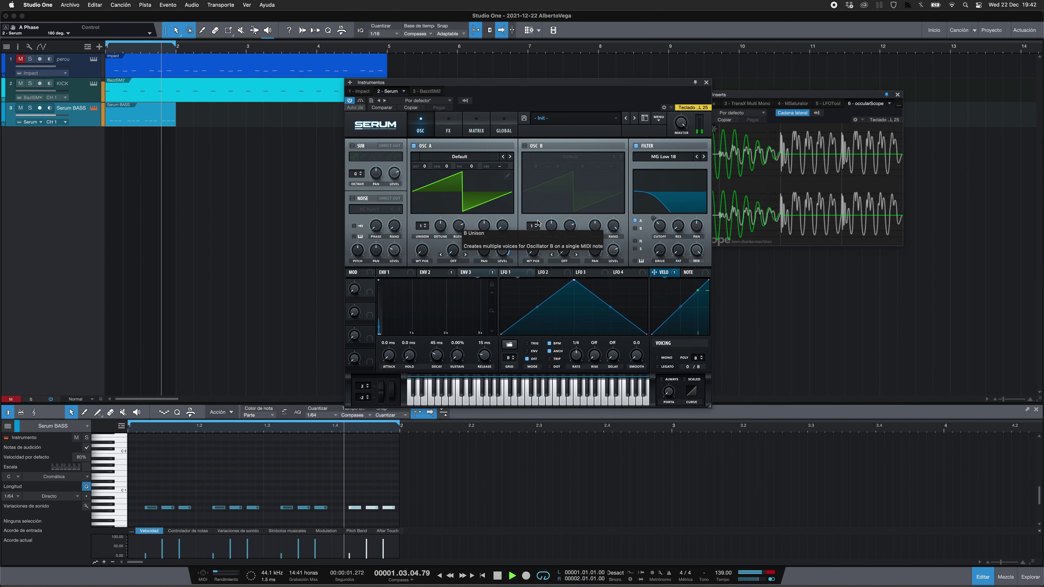
pyautogui.click(706, 83)
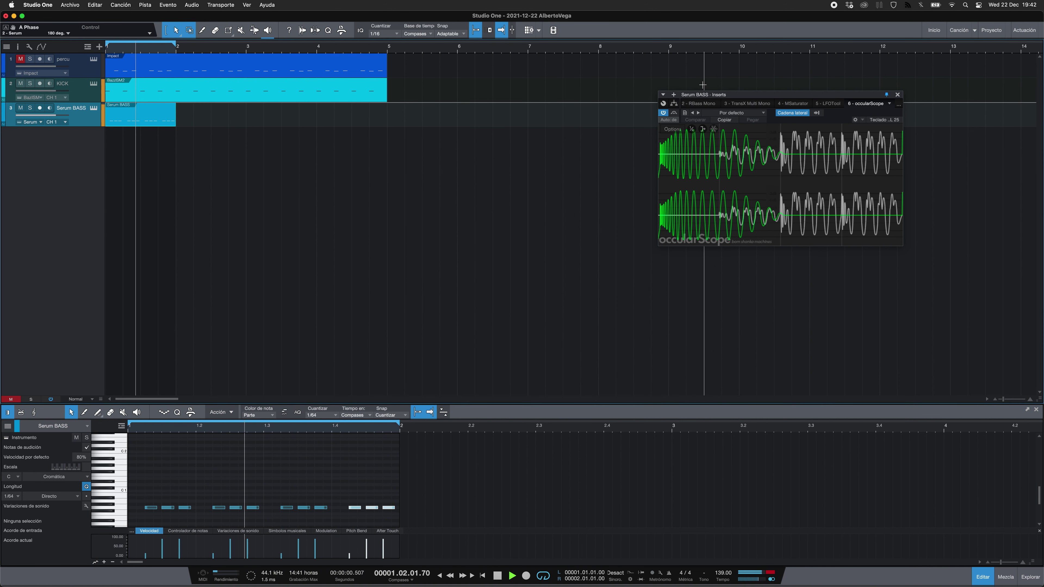
# Stop playback, duplicate the one-bar Serum BASS clip three times and merge the four clips into one
pyautogui.press('space')
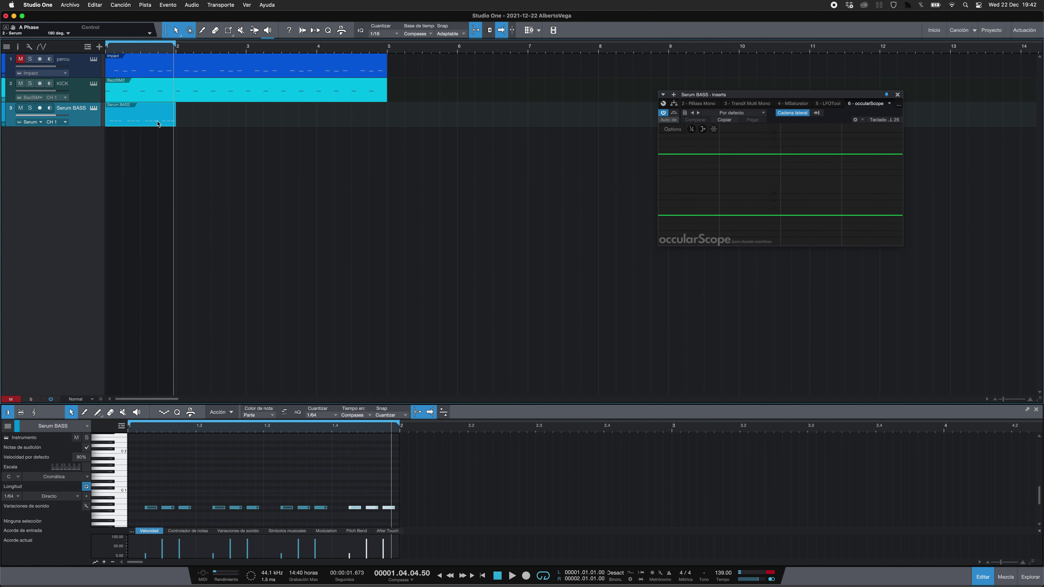
pyautogui.press('d')
pyautogui.press('d')
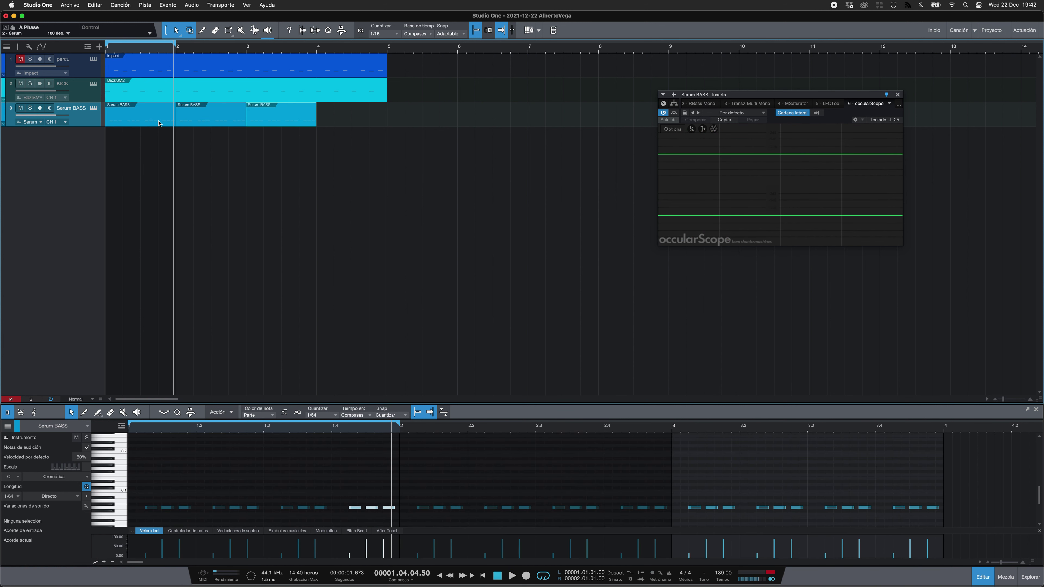
pyautogui.press('d')
pyautogui.moveTo(407, 120); pyautogui.dragTo(103, 121)
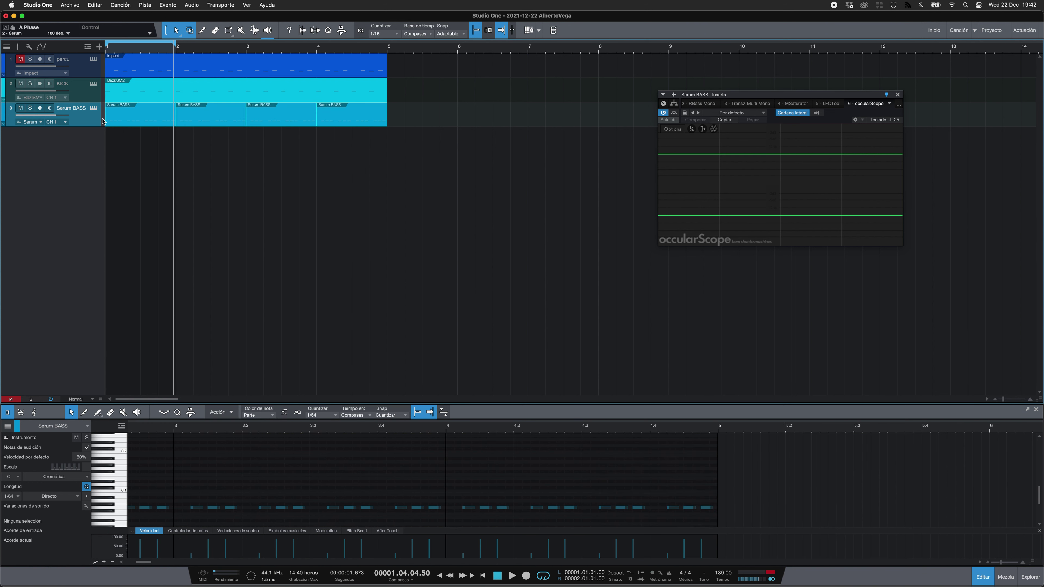
pyautogui.press('g')
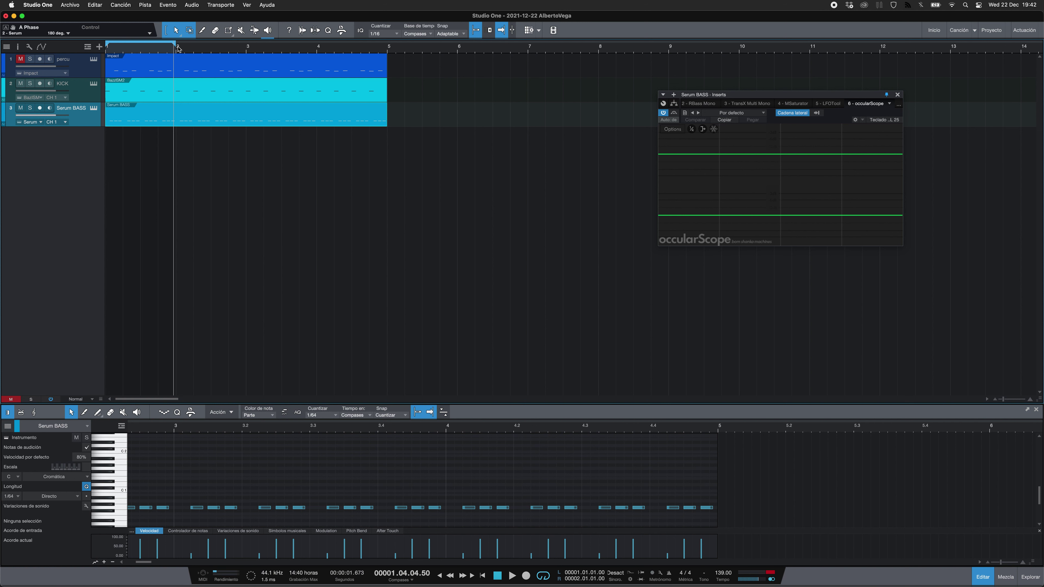
# Extend the loop range to bar 5 and play the arrangement from the start with the percu track unmuted
pyautogui.moveTo(252, 43); pyautogui.dragTo(376, 43)
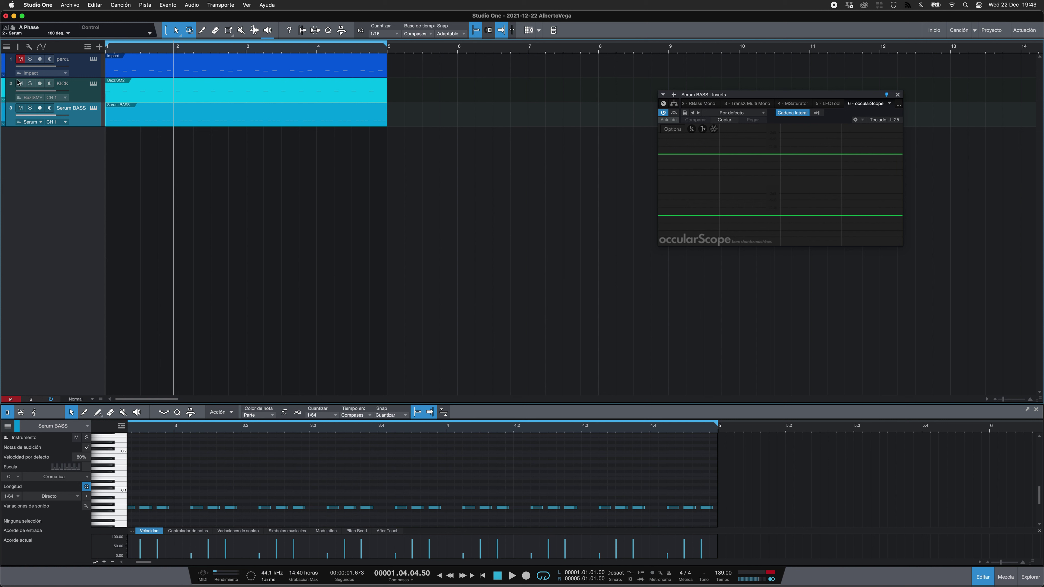
pyautogui.press('space')
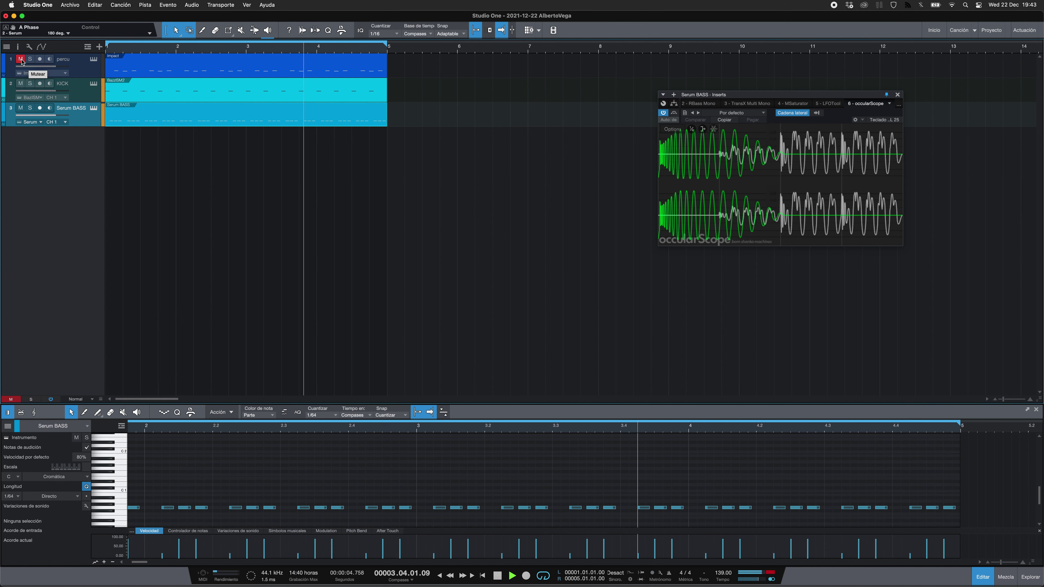
pyautogui.press('space')
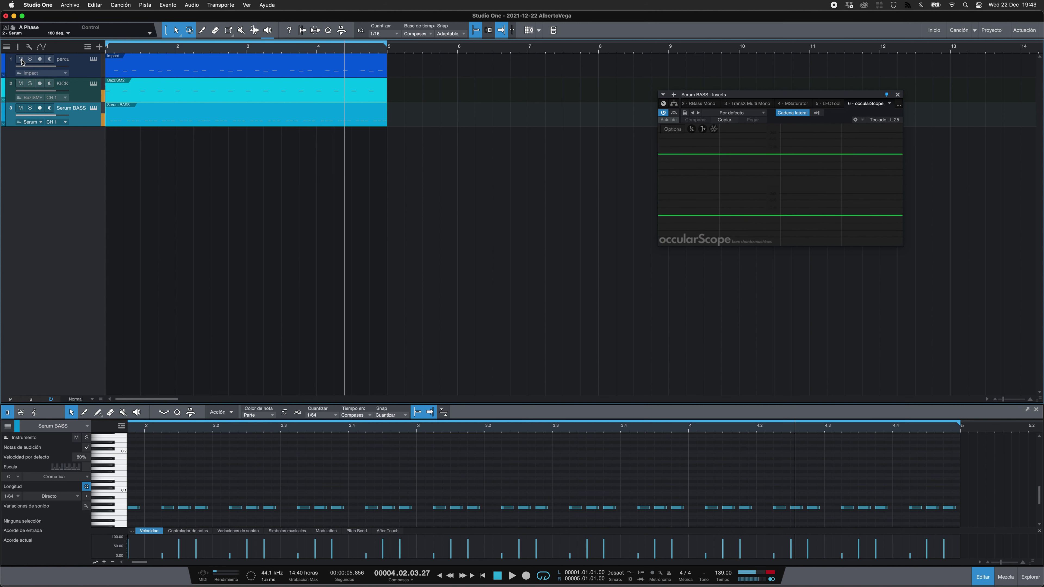
pyautogui.click(482, 578)
pyautogui.press('space')
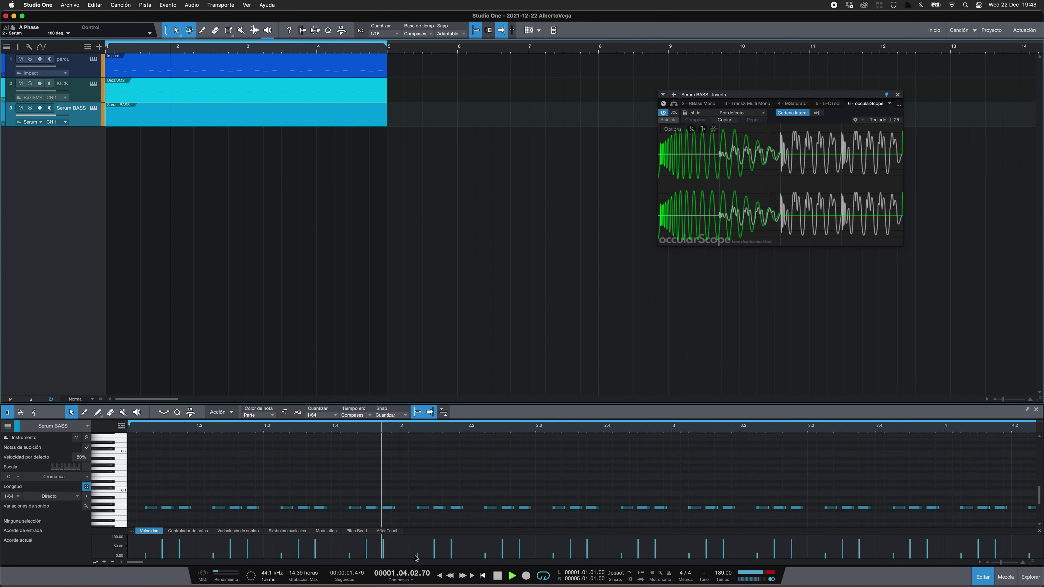
pyautogui.press('space')
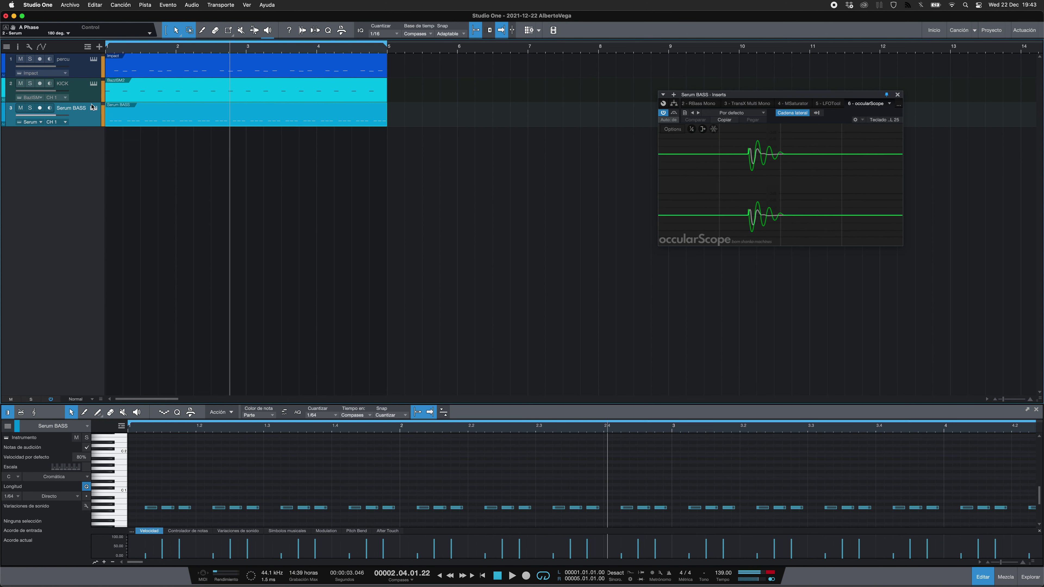
# Set Serum's pitch-bend range to 12 semitones up and -12 down, and close the instrument
pyautogui.click(94, 108)
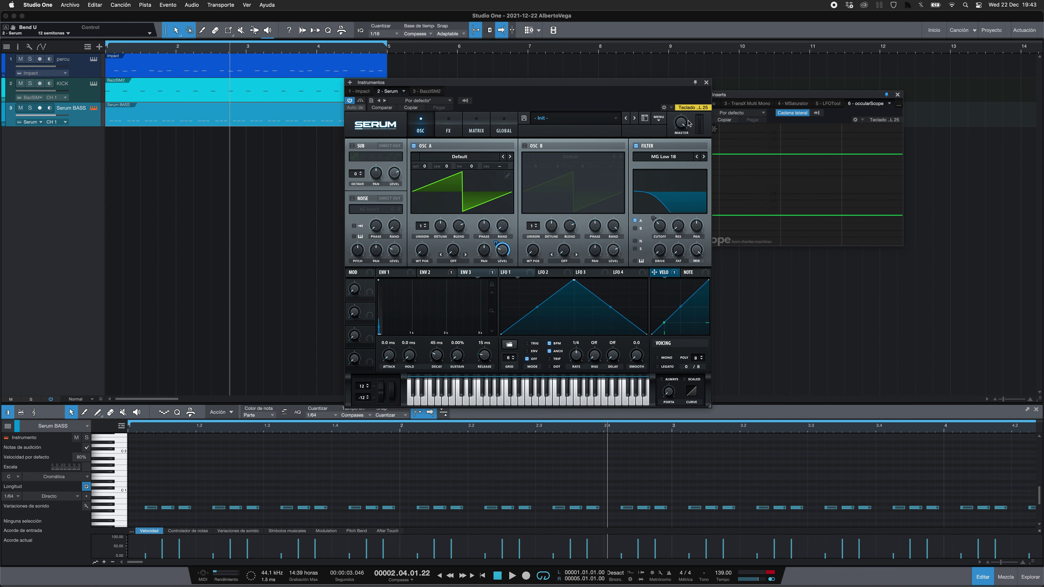
pyautogui.click(706, 83)
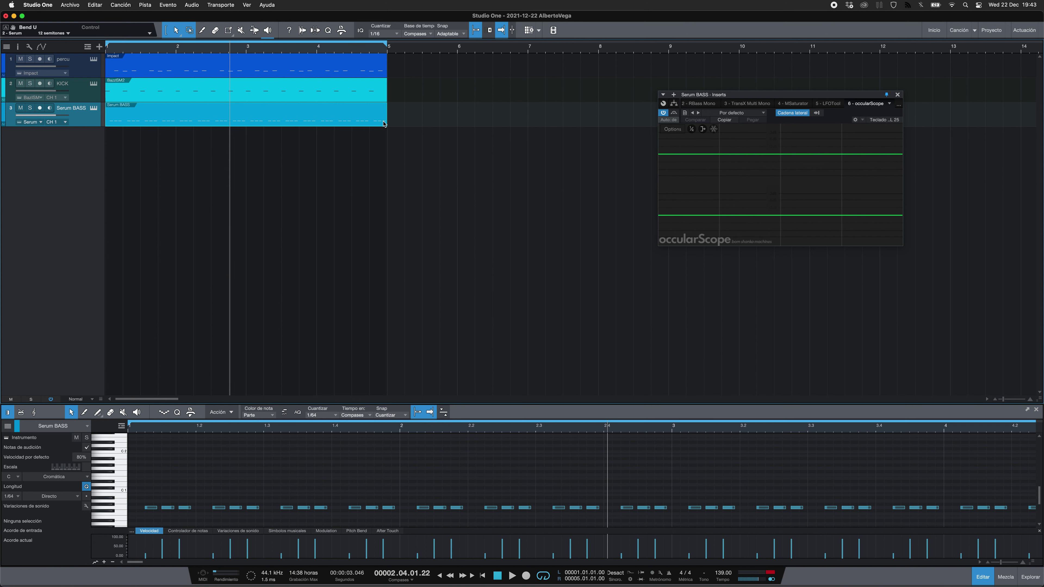
# Replace the last two bass notes of bar 4 with one longer G0 note starting at 4.4.3
pyautogui.moveTo(998, 430); pyautogui.dragTo(997, 419)
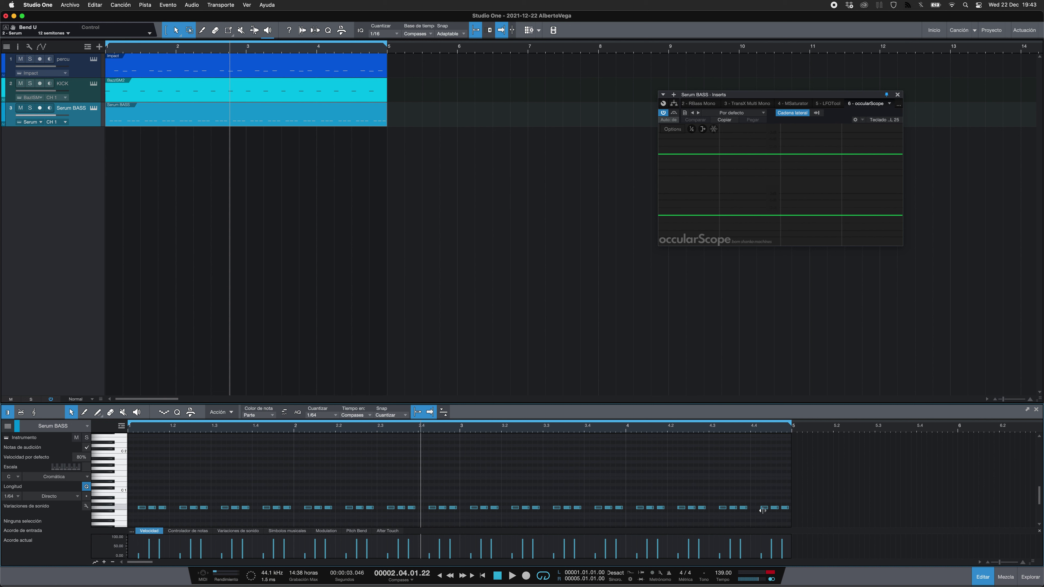
pyautogui.click(785, 509)
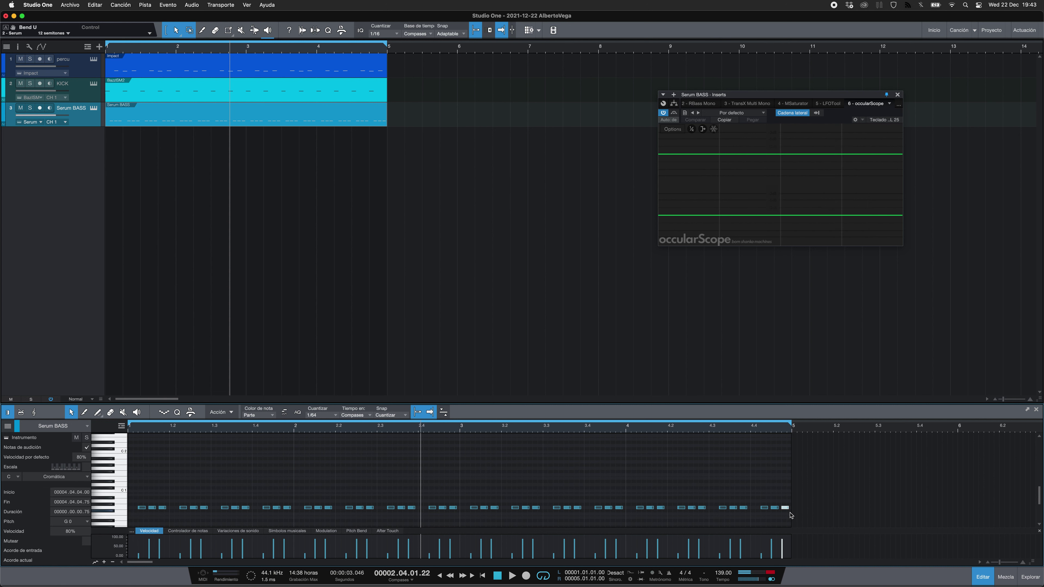
pyautogui.moveTo(790, 515); pyautogui.dragTo(791, 508)
# Draw a curved pitch-bend fall under the final bass note, from 0 at 4.4.3 to -100 at the end of bar 4
pyautogui.click(356, 531)
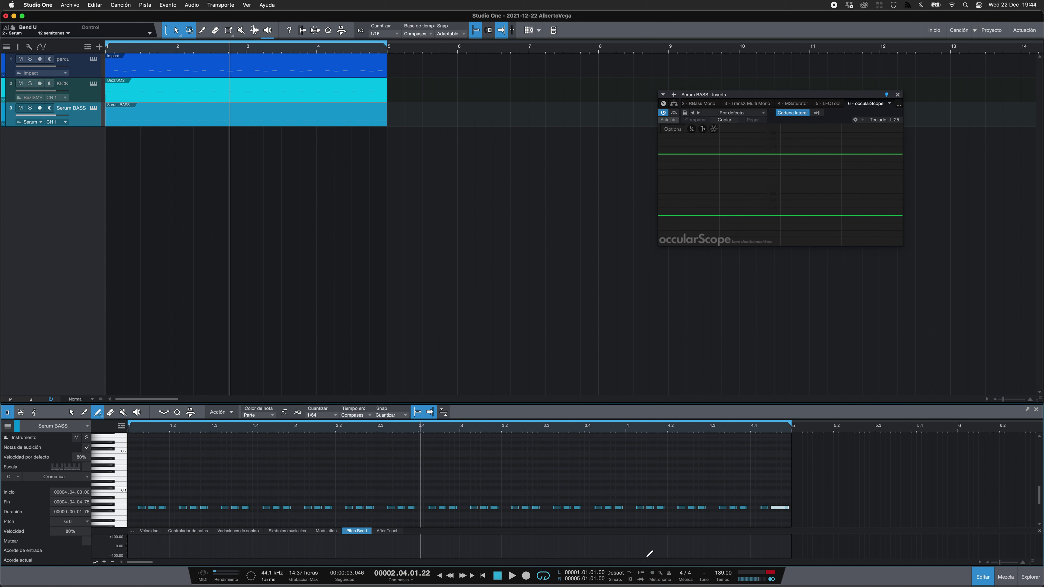
pyautogui.click(751, 547)
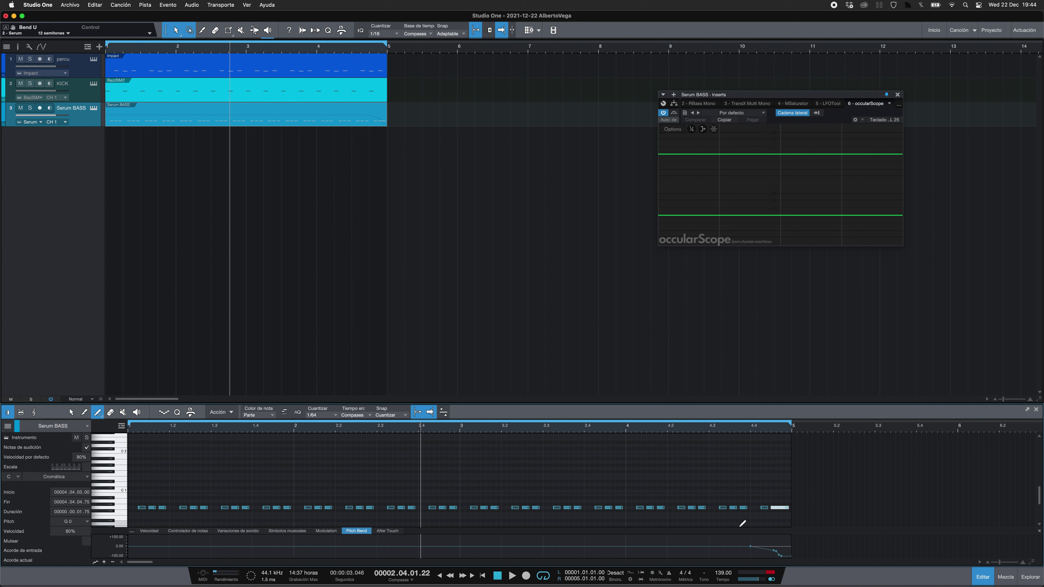
pyautogui.press('1')
pyautogui.moveTo(766, 529); pyautogui.dragTo(771, 502)
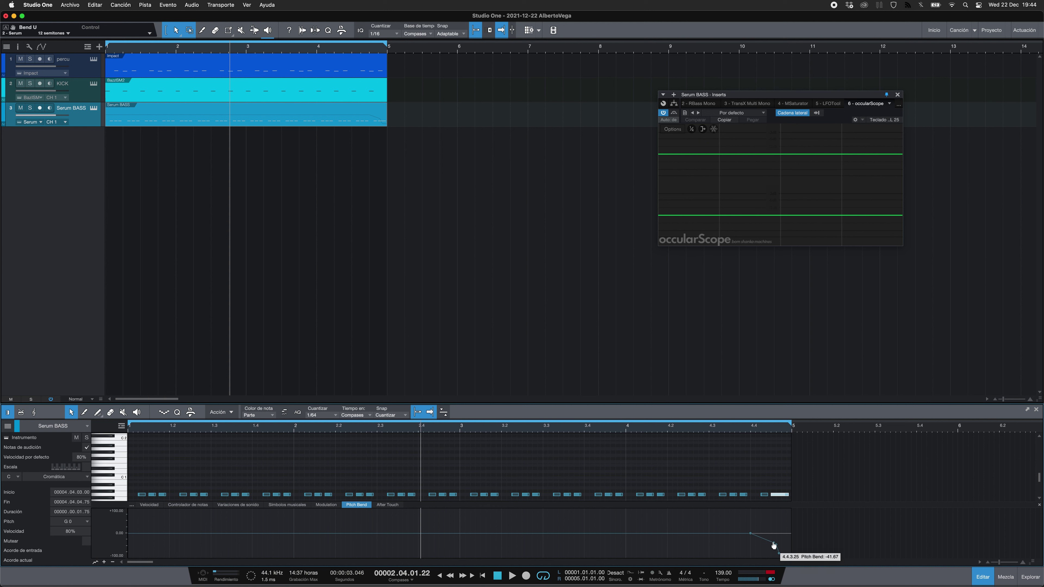
pyautogui.moveTo(773, 546); pyautogui.dragTo(783, 558)
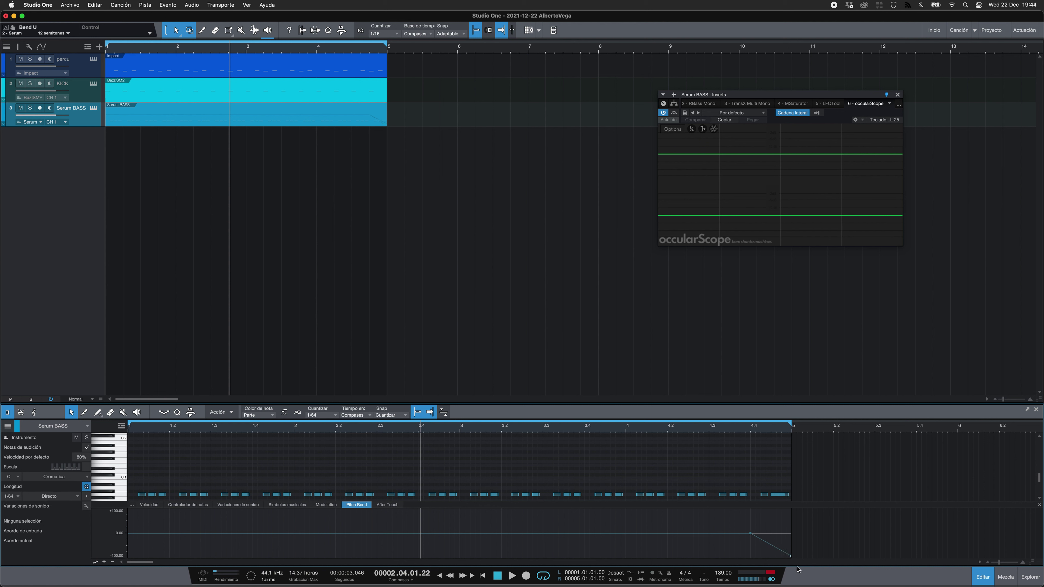
pyautogui.moveTo(753, 537); pyautogui.dragTo(765, 537)
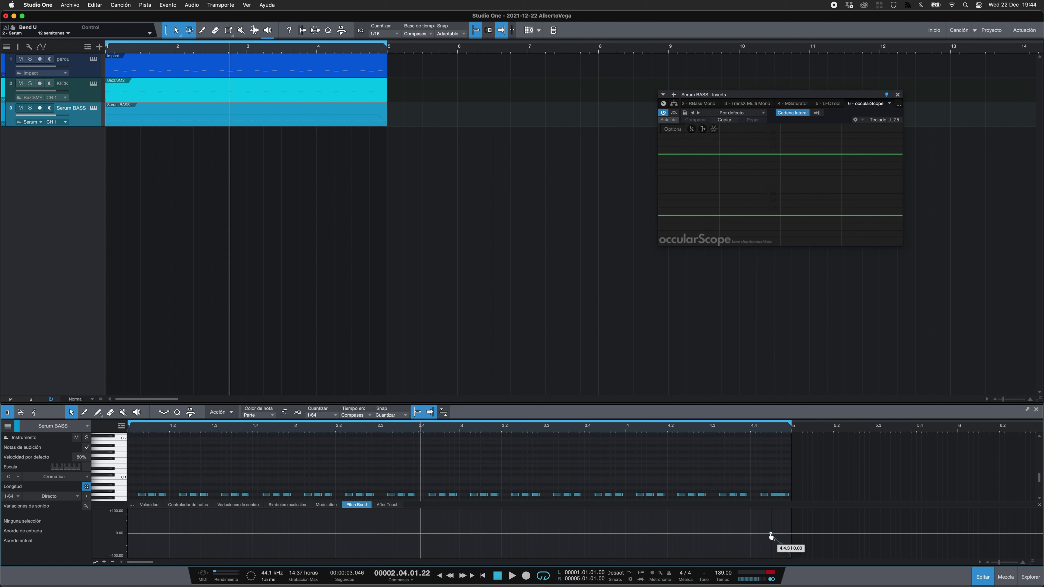
pyautogui.moveTo(770, 537); pyautogui.dragTo(774, 543)
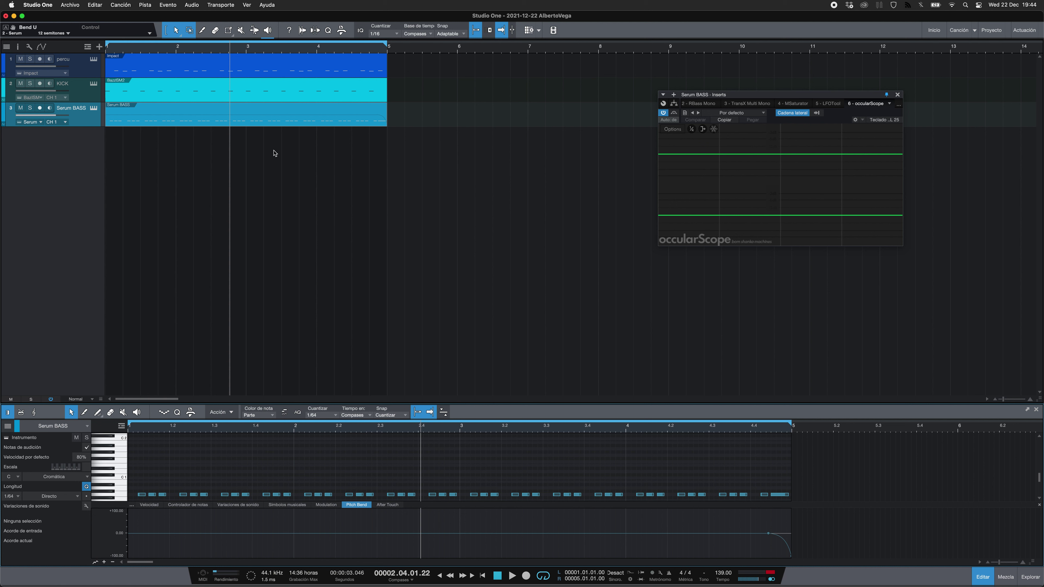
# Transpose the final long bass note up one octave to G1 while listening to the loop
pyautogui.press('space')
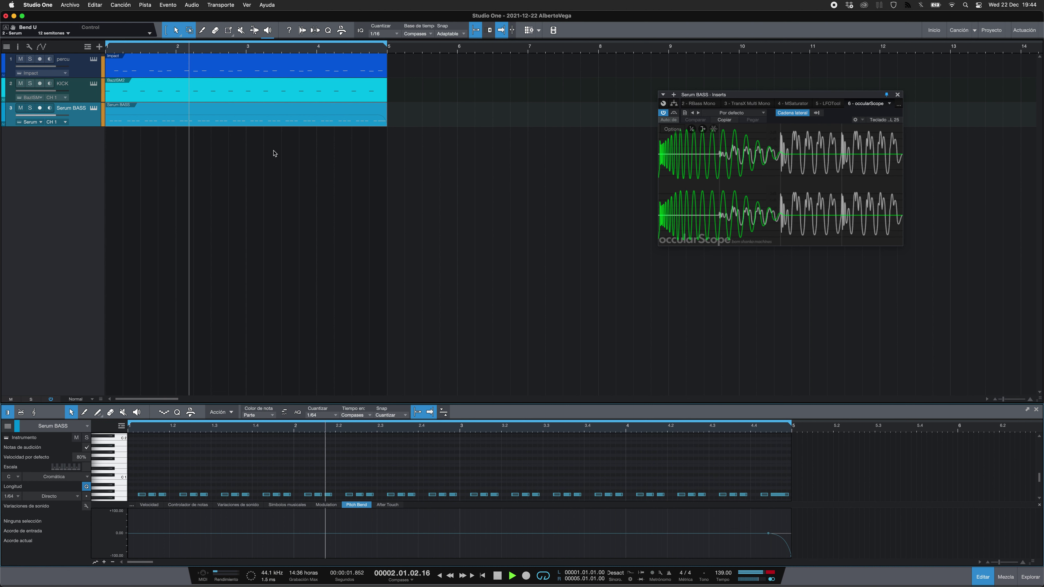
pyautogui.click(781, 496)
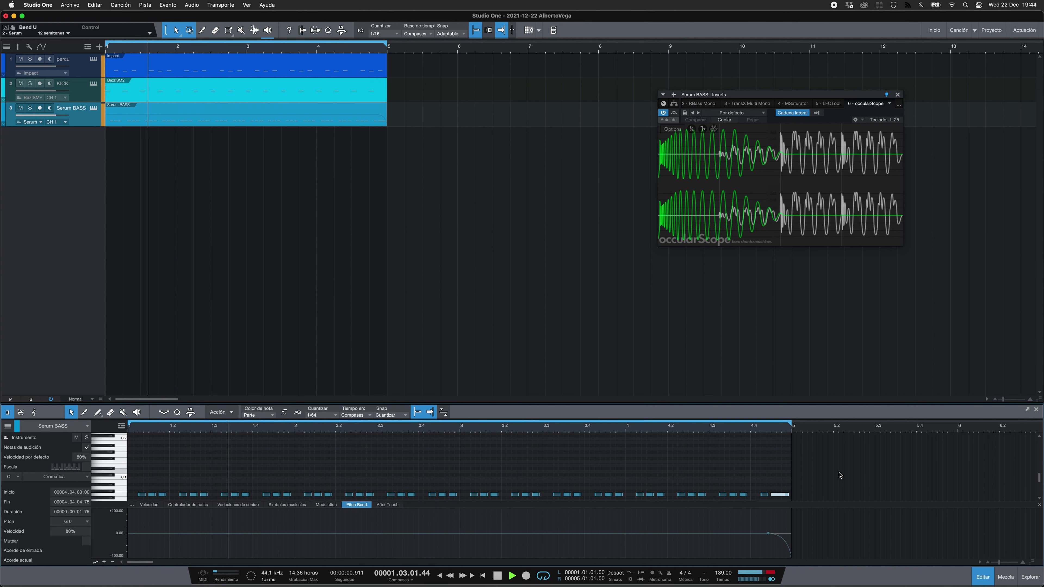
pyautogui.hotkey('shift', 'Up')
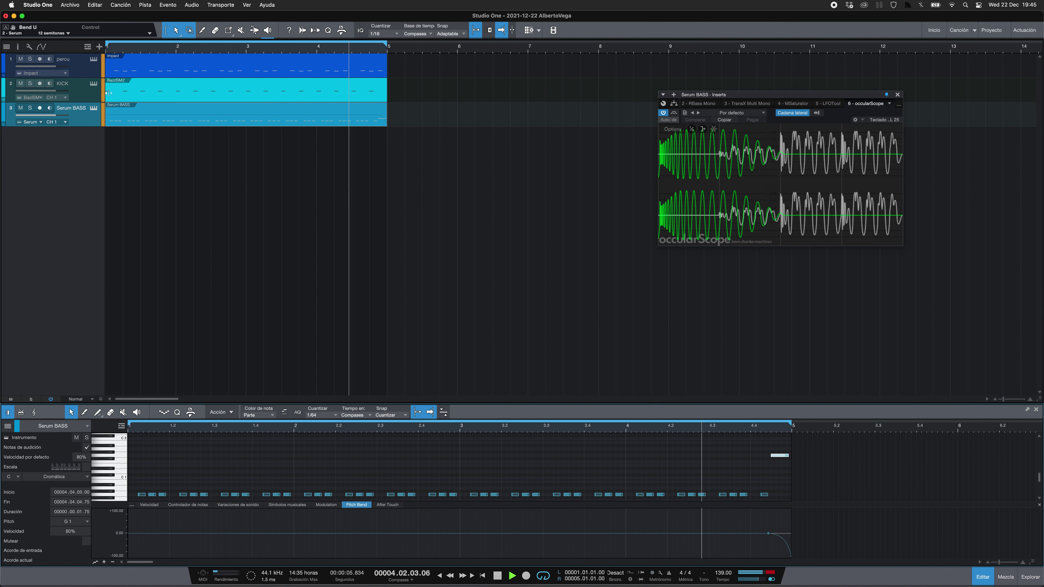
pyautogui.press('space')
# Set Serum's upward pitch-bend range to 13 semitones and close the instrument
pyautogui.click(93, 107)
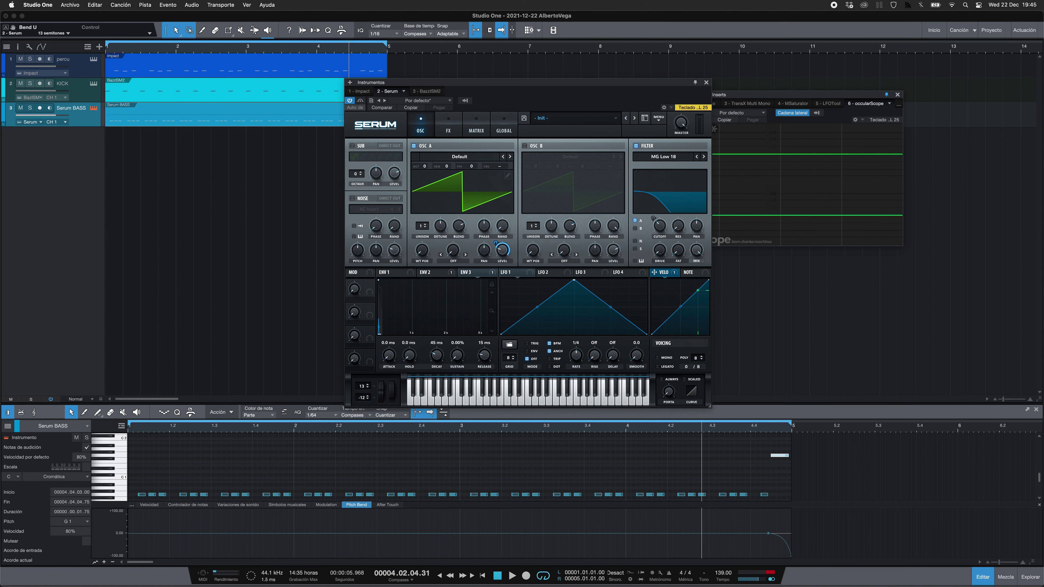
pyautogui.click(705, 84)
# Play the loop briefly and audition G1 on the piano-roll keyboard
pyautogui.press('space')
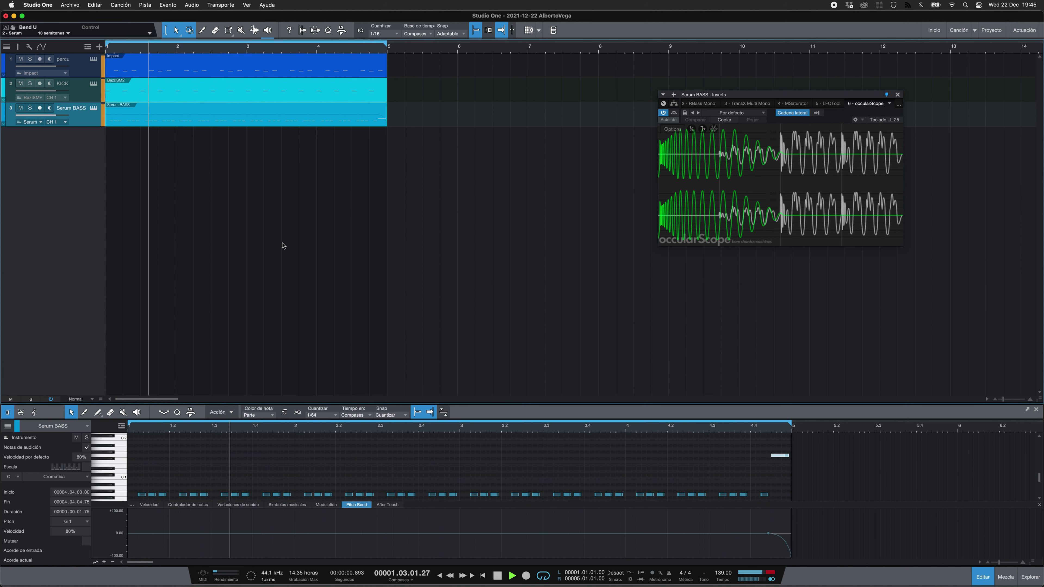
pyautogui.press('space')
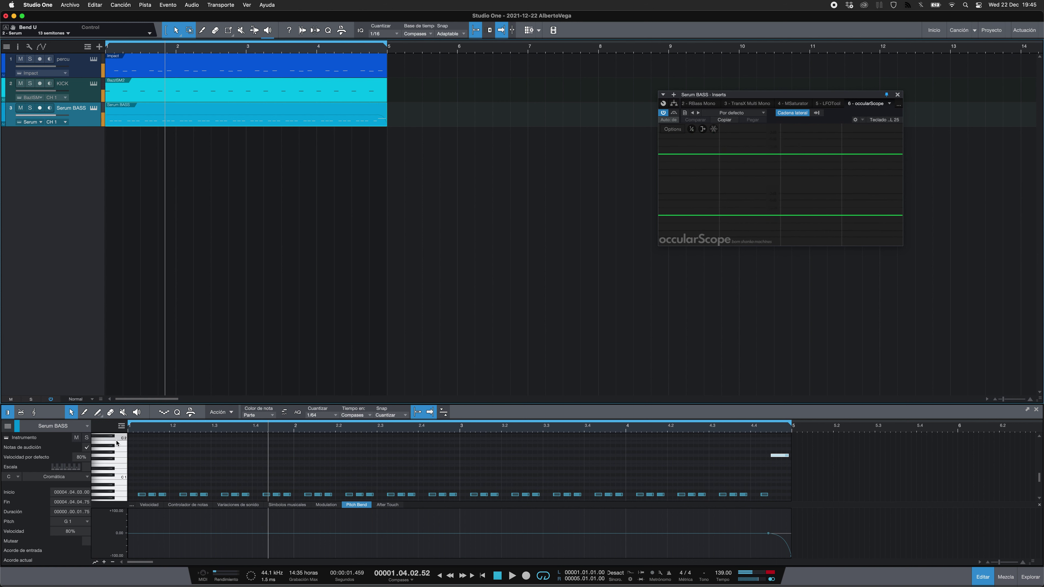
pyautogui.click(118, 457)
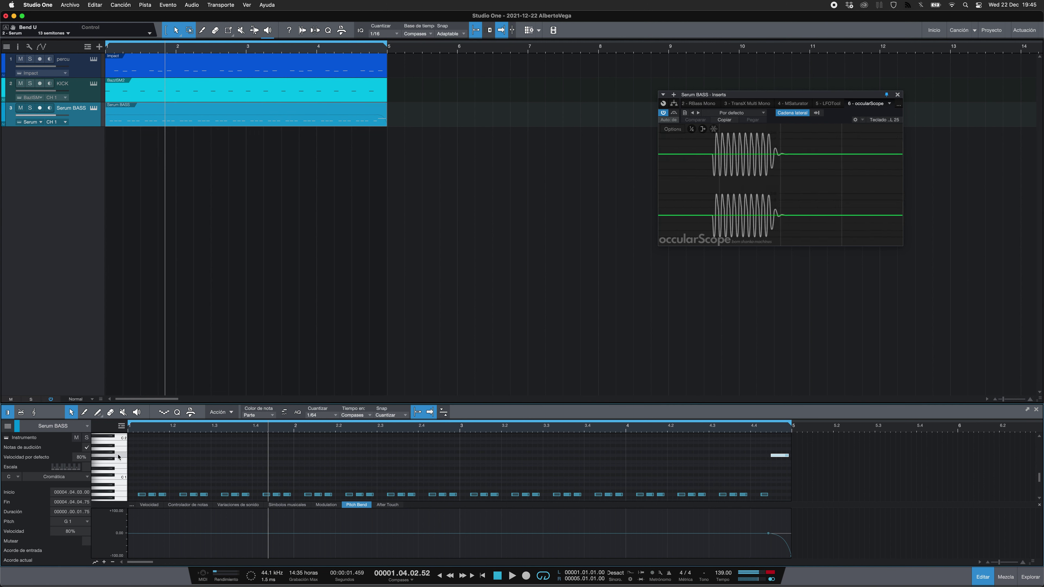
# Open Serum on the bass track and set the release of Env 1, Env 2 and Env 3 to 12 ms
pyautogui.click(94, 108)
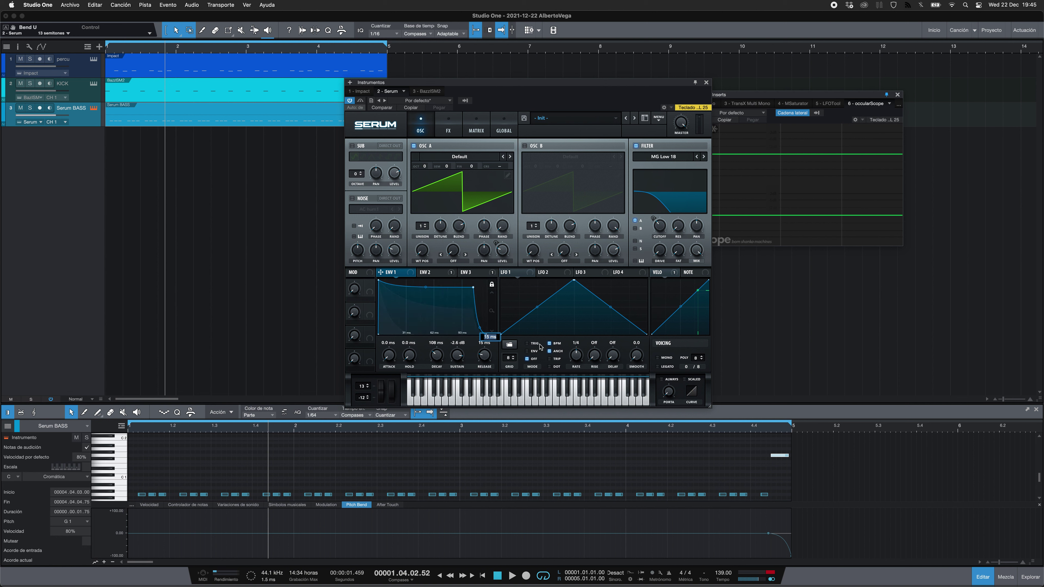
pyautogui.press('Return')
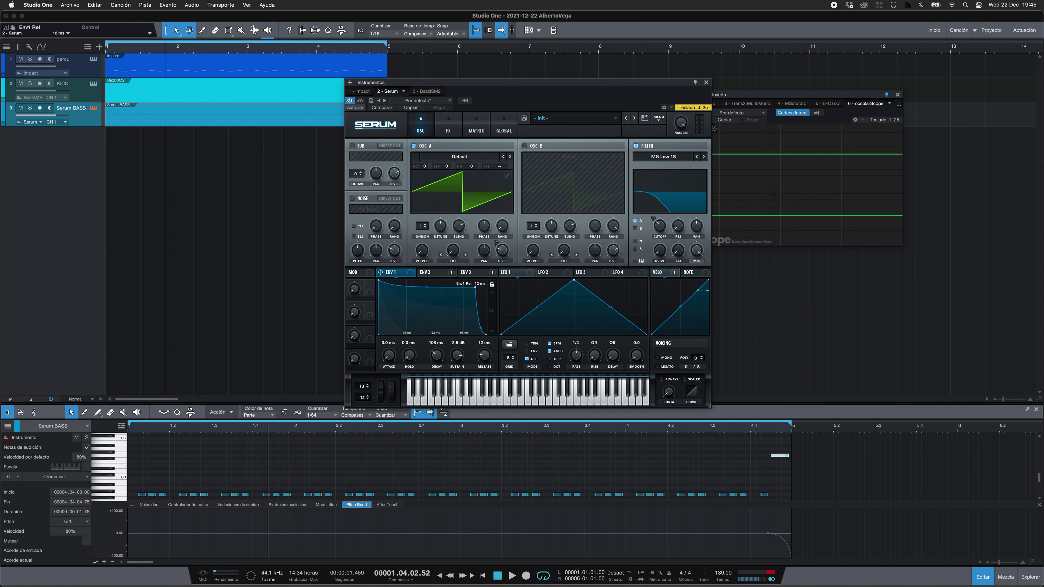
pyautogui.click(444, 273)
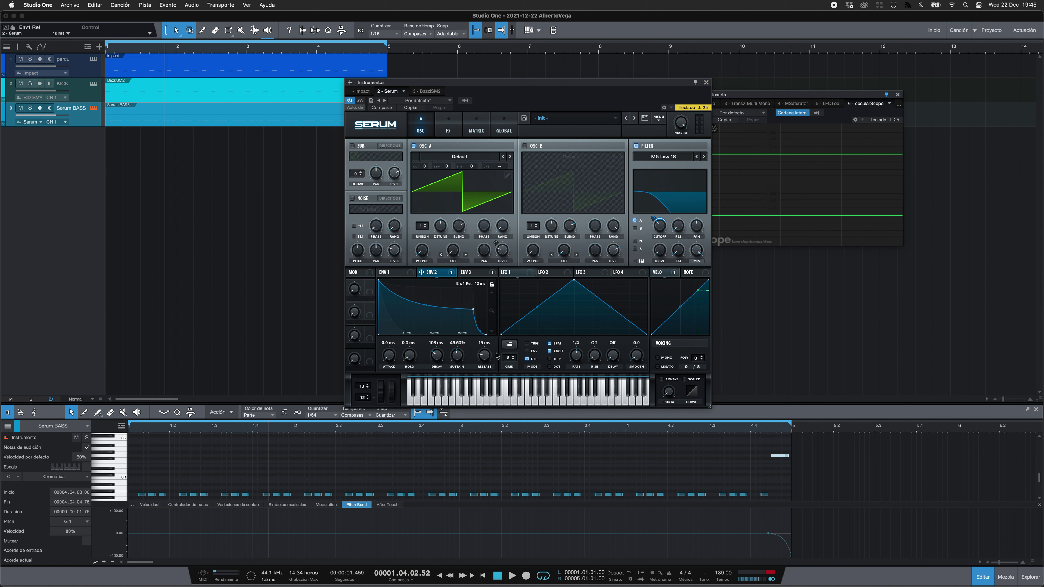
pyautogui.press('Home')
pyautogui.press('End')
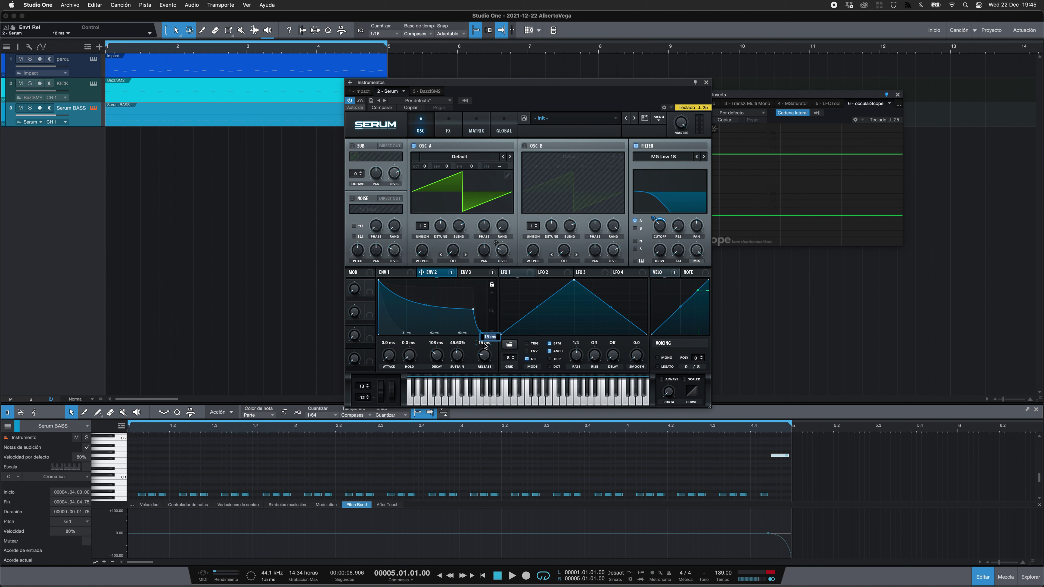
pyautogui.click(472, 274)
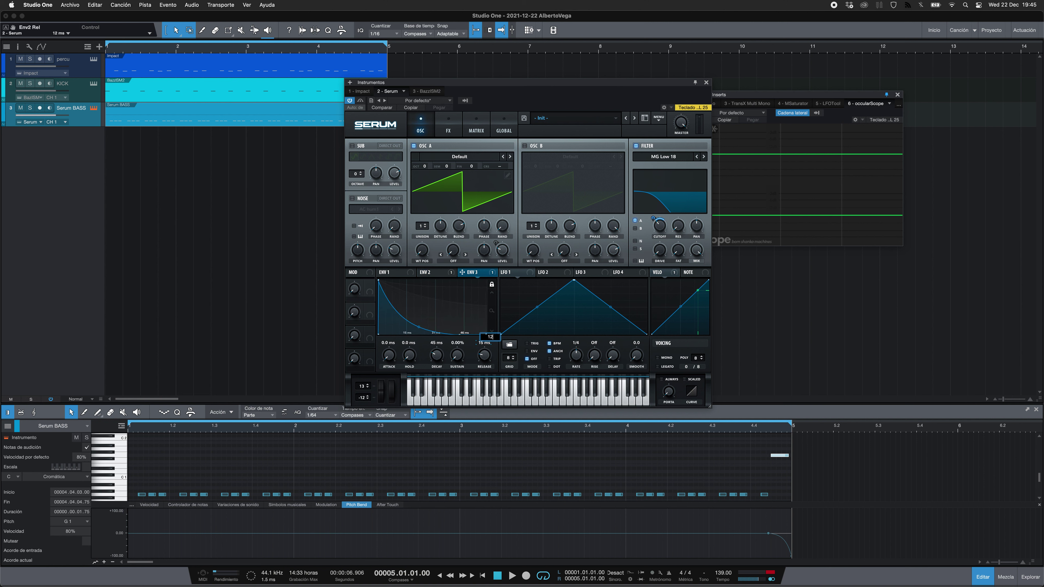
# Lower Env 1's sustain to -3.1 dB and play the loop to hear the change
pyautogui.click(399, 275)
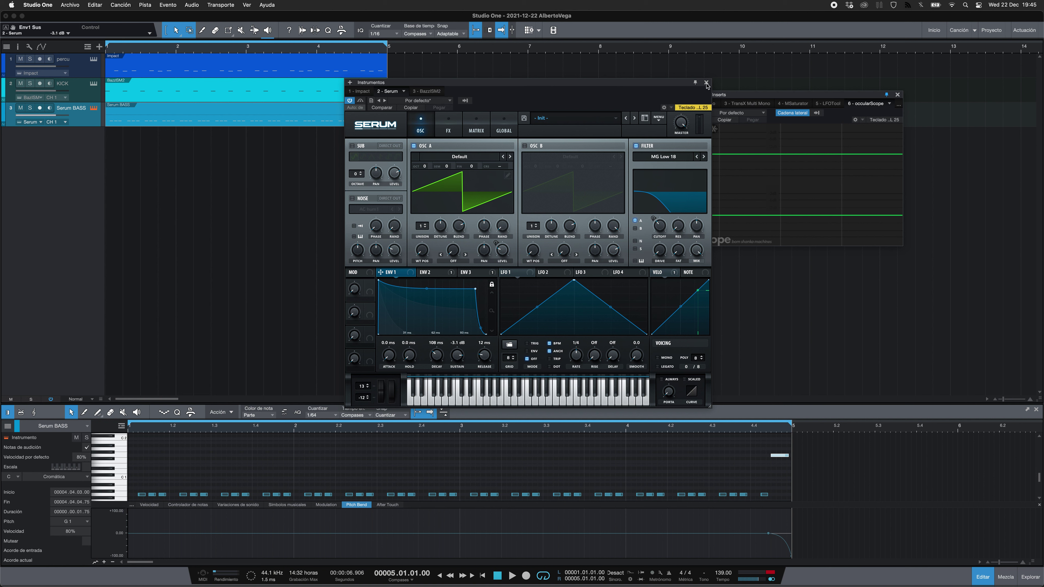
pyautogui.press('space')
pyautogui.click(483, 577)
pyautogui.press('space')
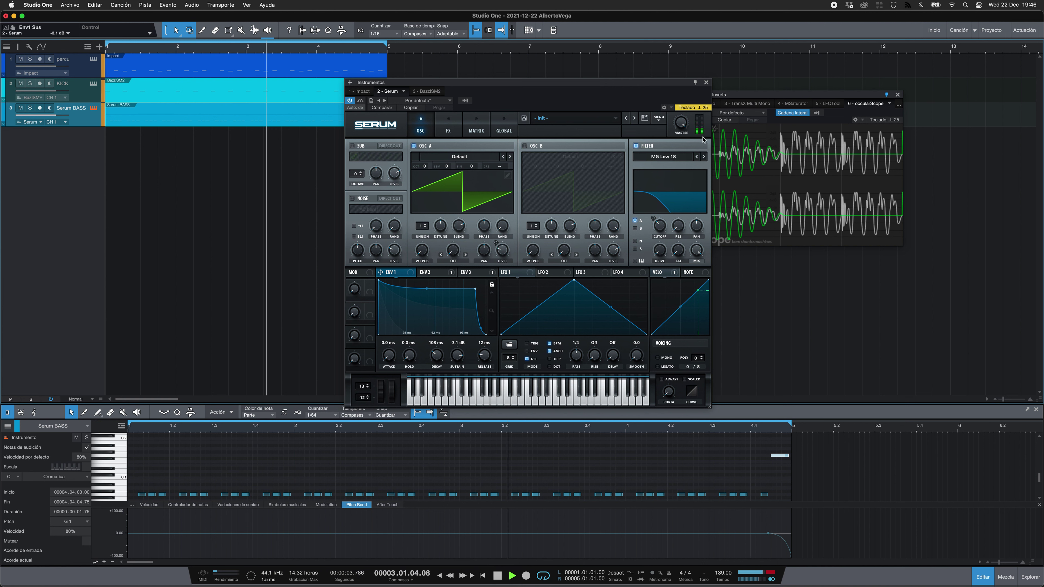
pyautogui.press('space')
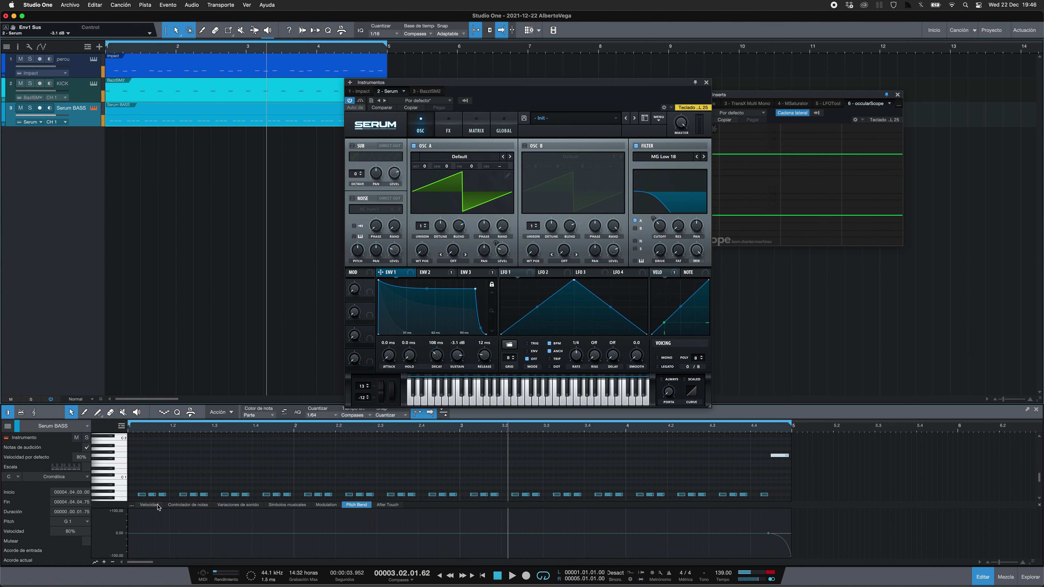
# Reduce the velocity of the final G1 bass note to 53% while listening to the loop
pyautogui.click(156, 505)
pyautogui.moveTo(771, 523); pyautogui.dragTo(771, 535)
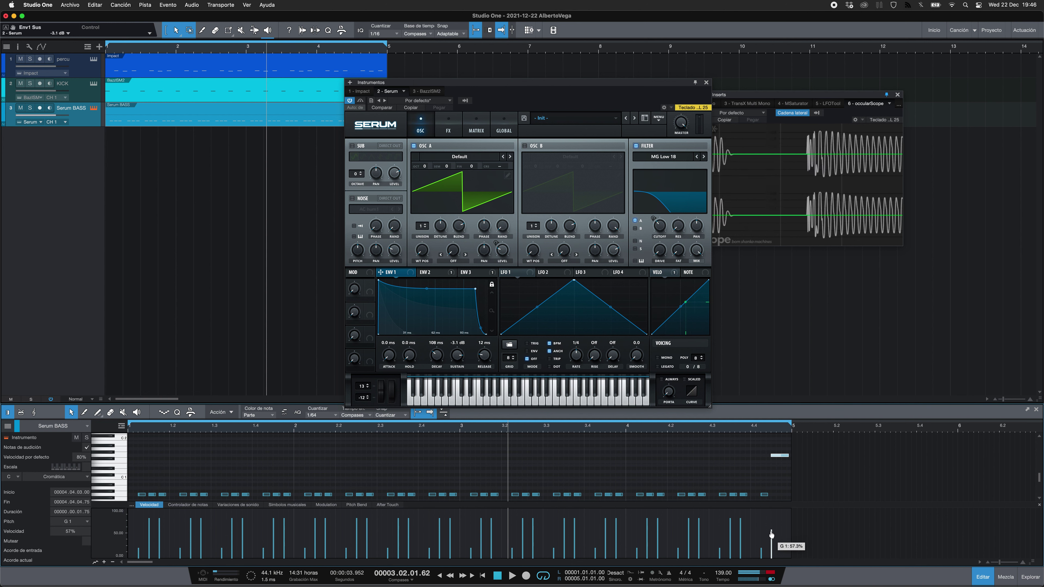
pyautogui.press('space')
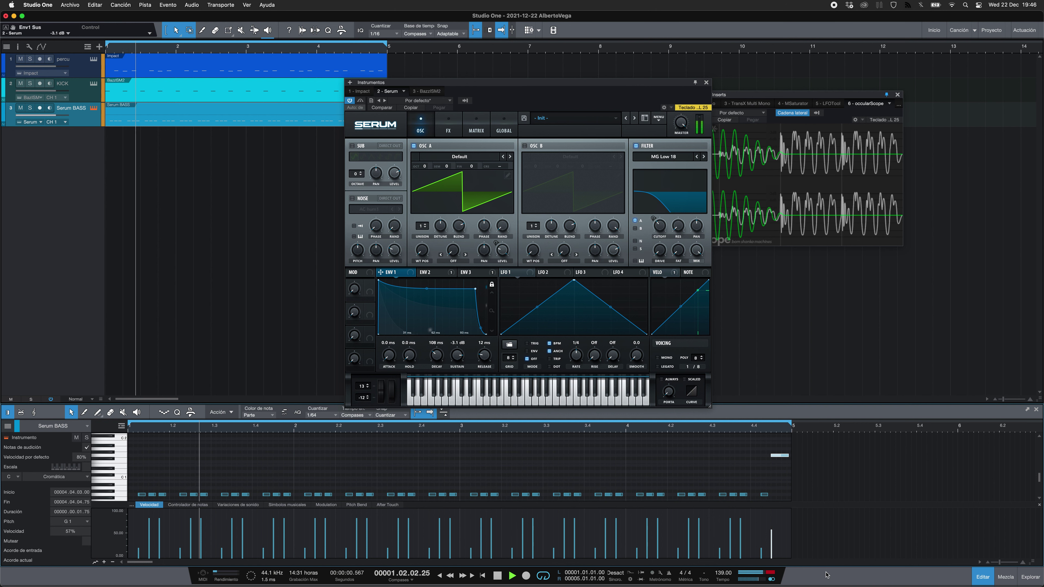
pyautogui.moveTo(771, 536); pyautogui.dragTo(771, 539)
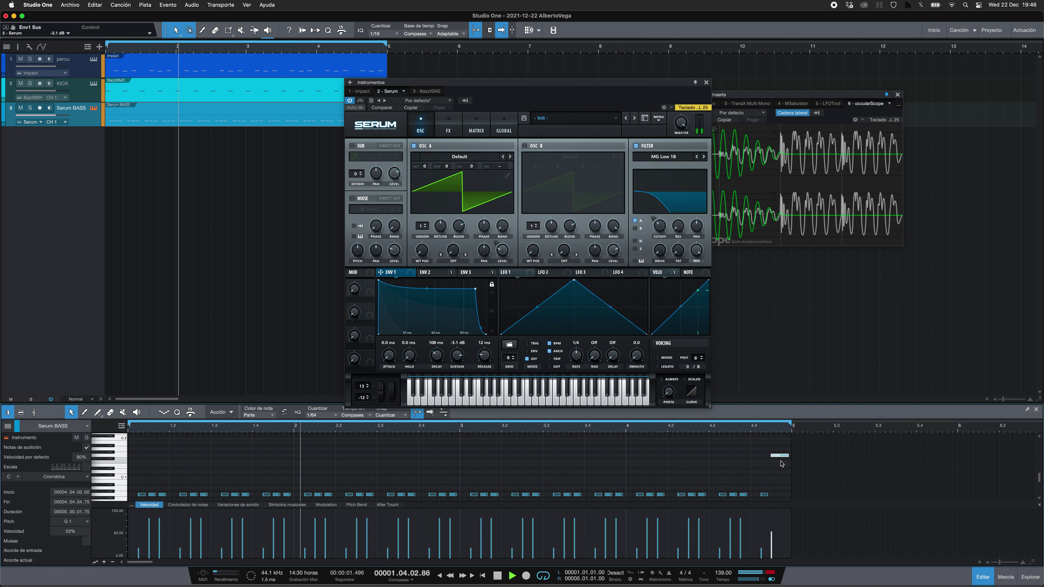
# Try the final bass note one octave lower at G0, return it to G1 and stop playback
pyautogui.hotkey('shift', 'Down')
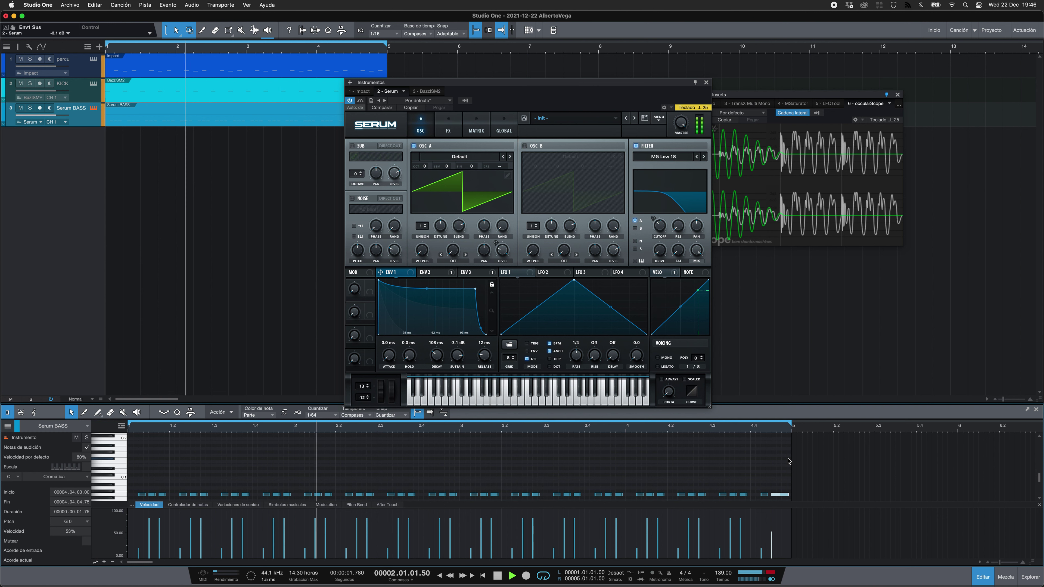
pyautogui.hotkey('shift', 'Up')
pyautogui.press('space')
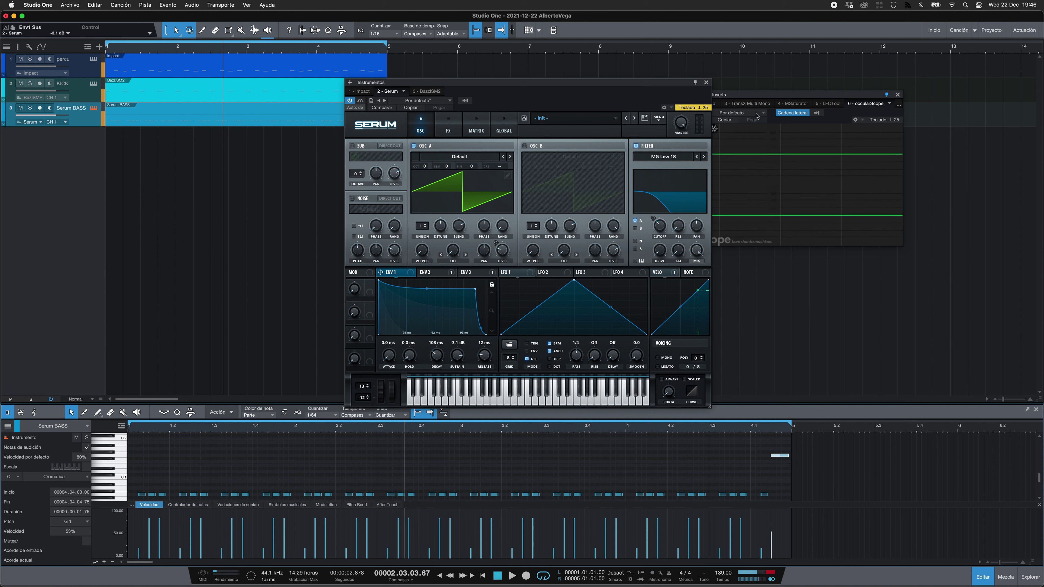